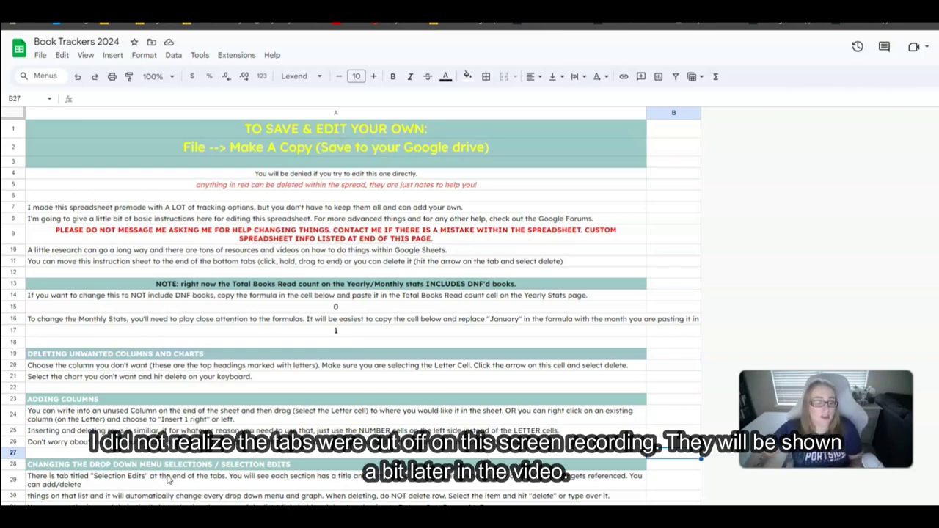
Switch to the Book Trackers 2024 reading log sheet from the instructions sheet
left_click(156, 467)
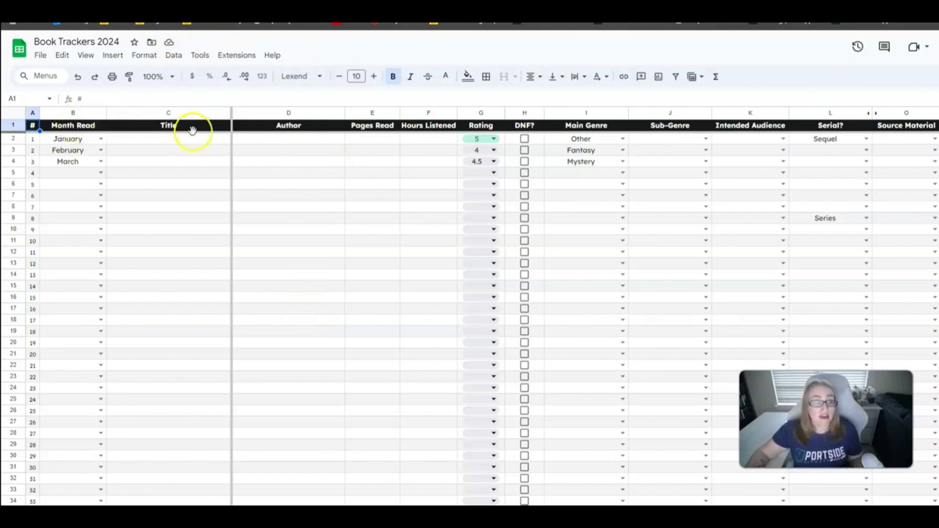
left_click(165, 112)
left_click(284, 112)
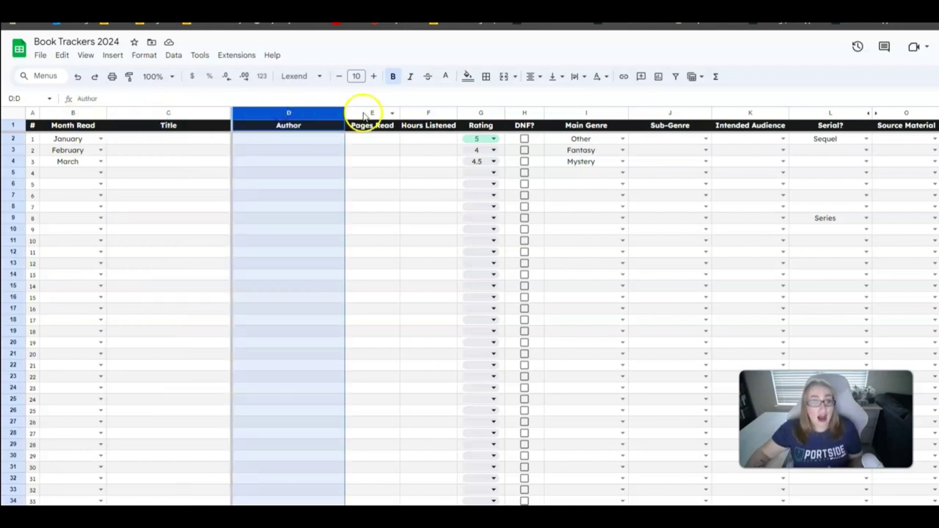
left_click(364, 112)
left_click(411, 114)
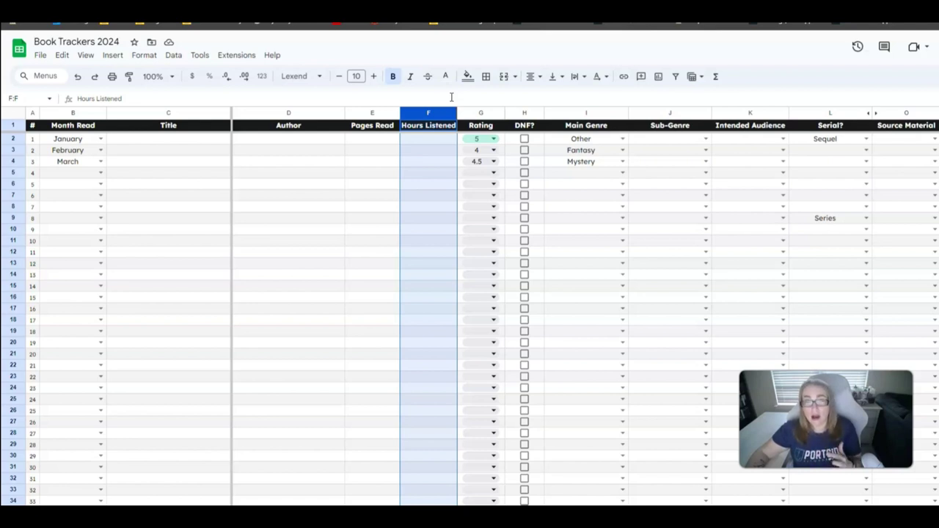
left_click(367, 112)
left_click(416, 112)
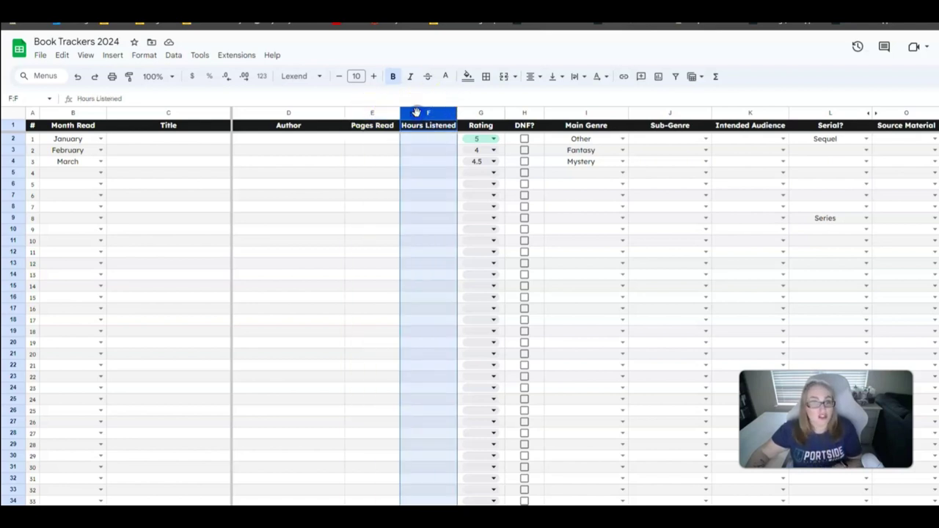
left_click(475, 113)
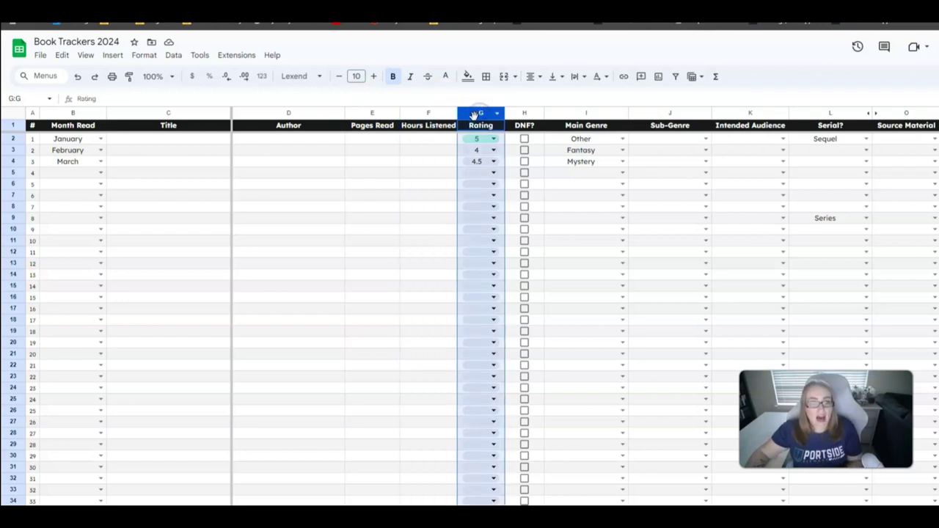
left_click(521, 114)
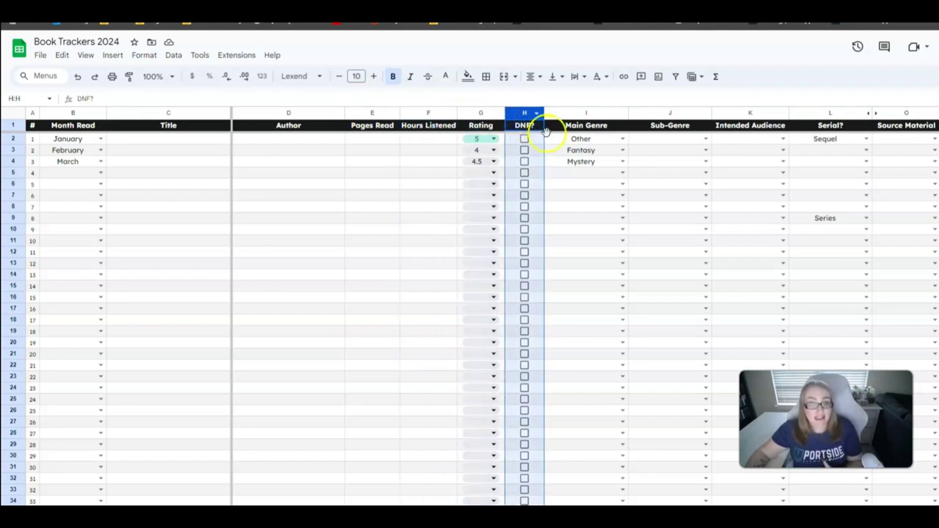
left_click(583, 113)
left_click(649, 115)
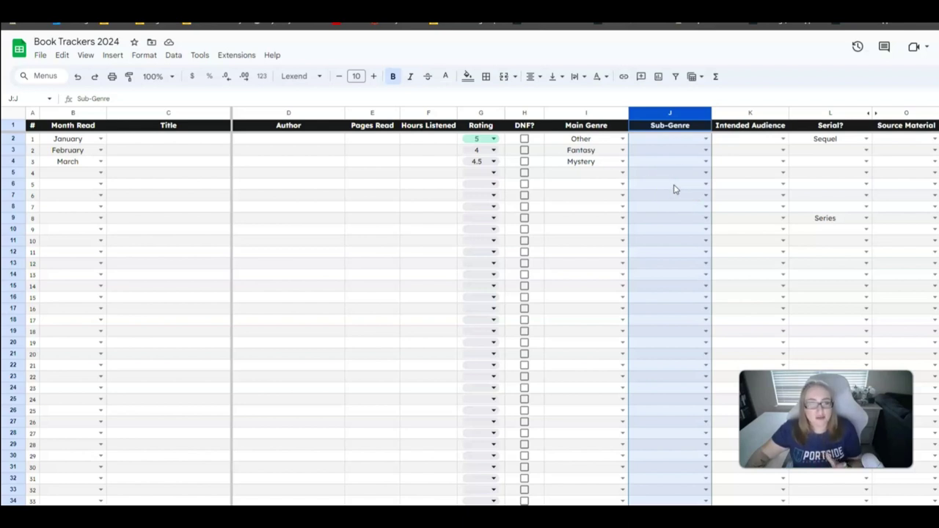
left_click(587, 116)
left_click(662, 115)
left_click(771, 116)
left_click(783, 139)
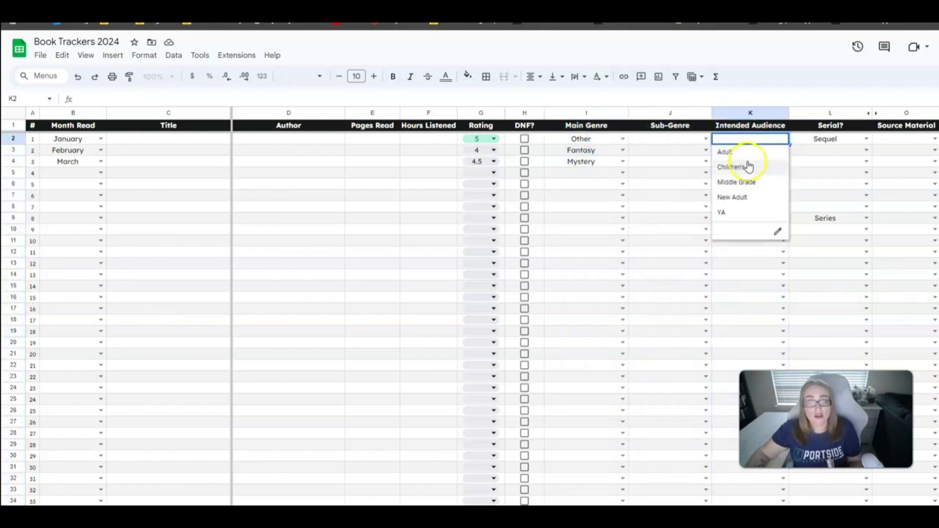
left_click(843, 114)
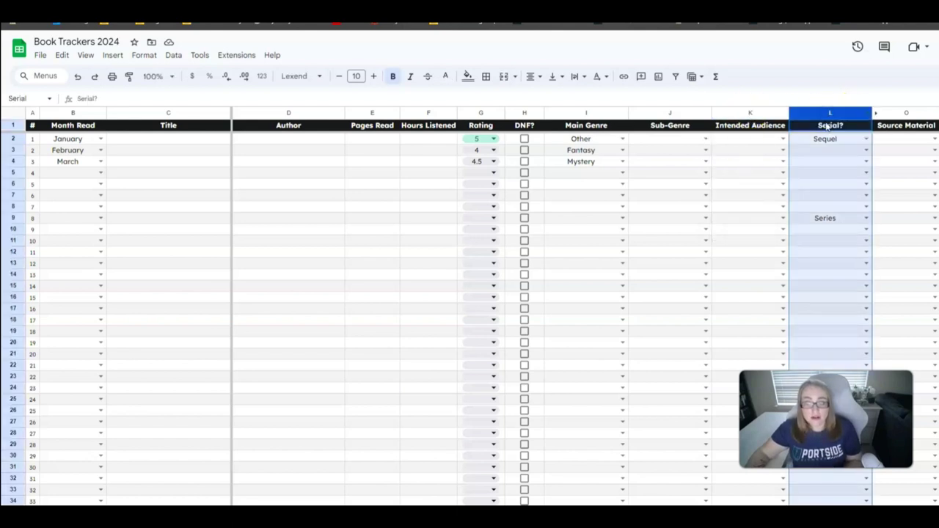
left_click(858, 140)
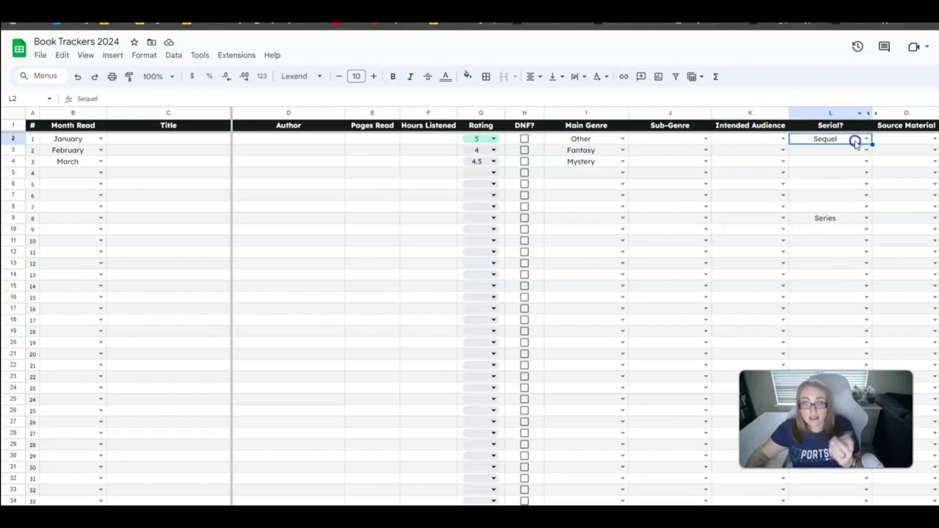
left_click(867, 138)
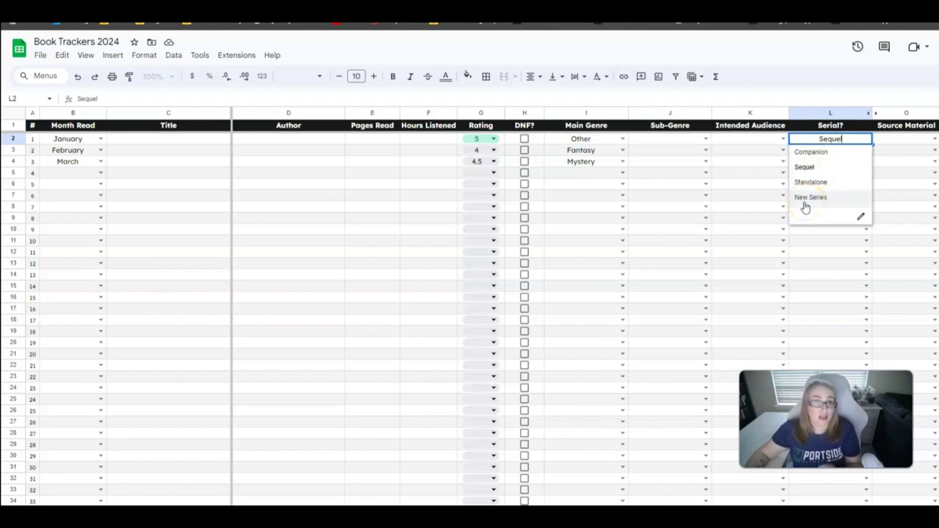
left_click(935, 139)
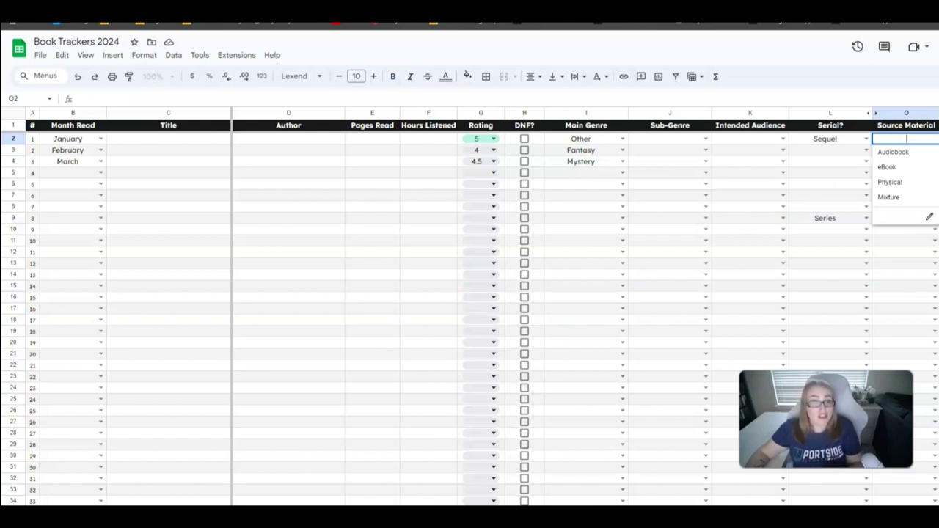
Show the Type of Publication dropdown choices for the first book
scroll(666, 118, "right", 5)
left_click(667, 116)
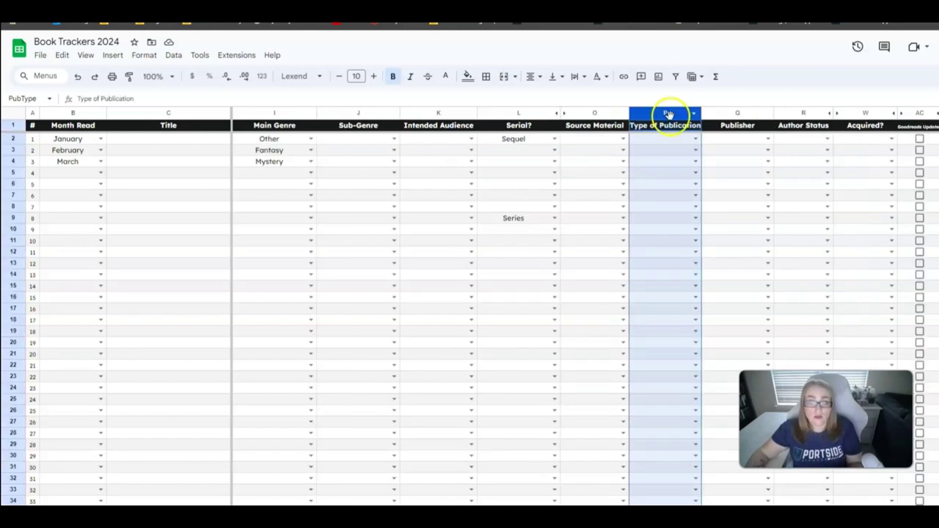
left_click(693, 141)
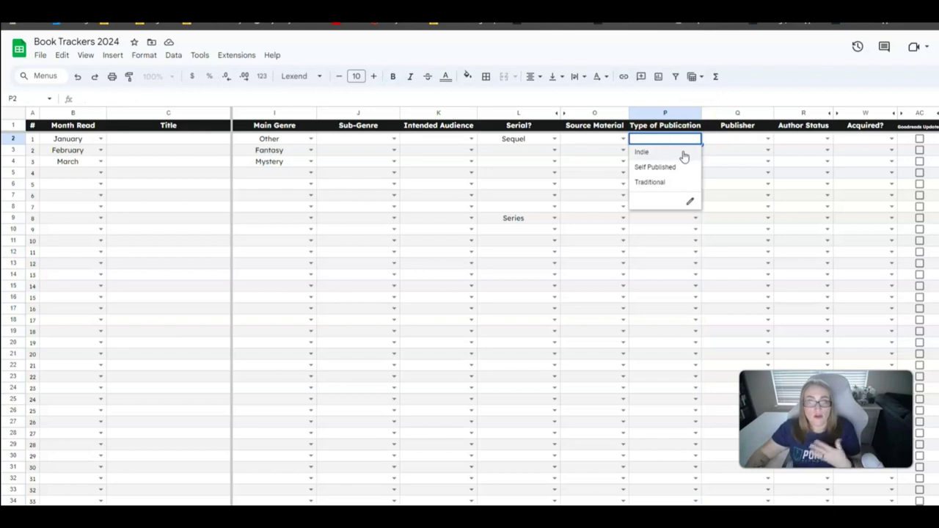
Review the Publisher, Author Status and Acquired? dropdown choices for the first book
left_click(767, 115)
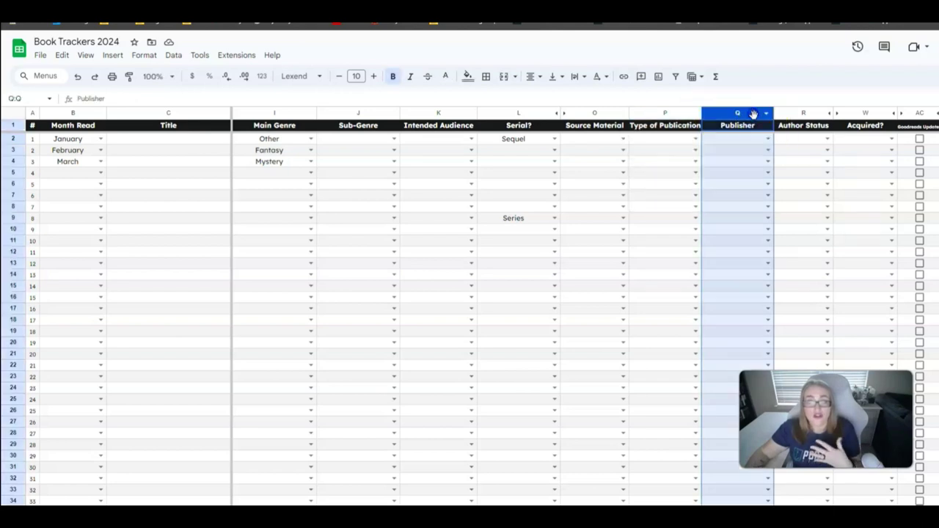
left_click(804, 113)
left_click(828, 139)
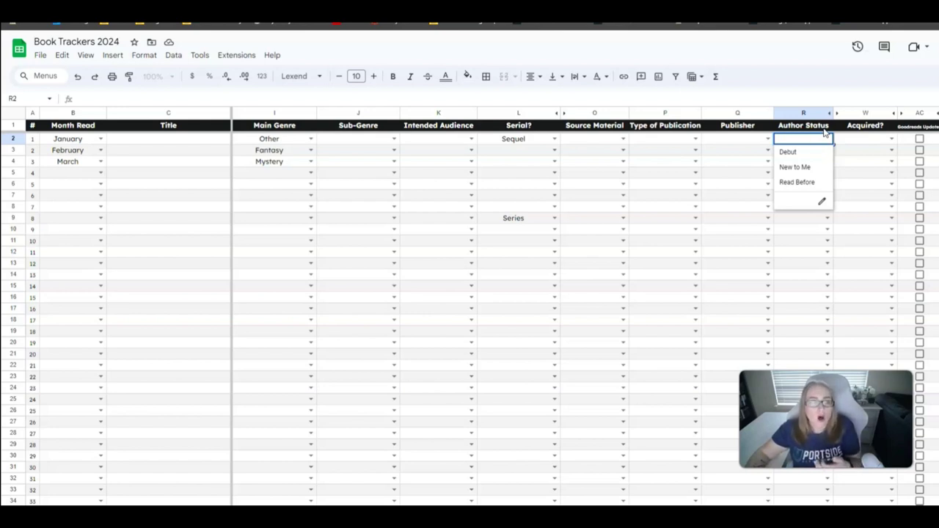
left_click(825, 138)
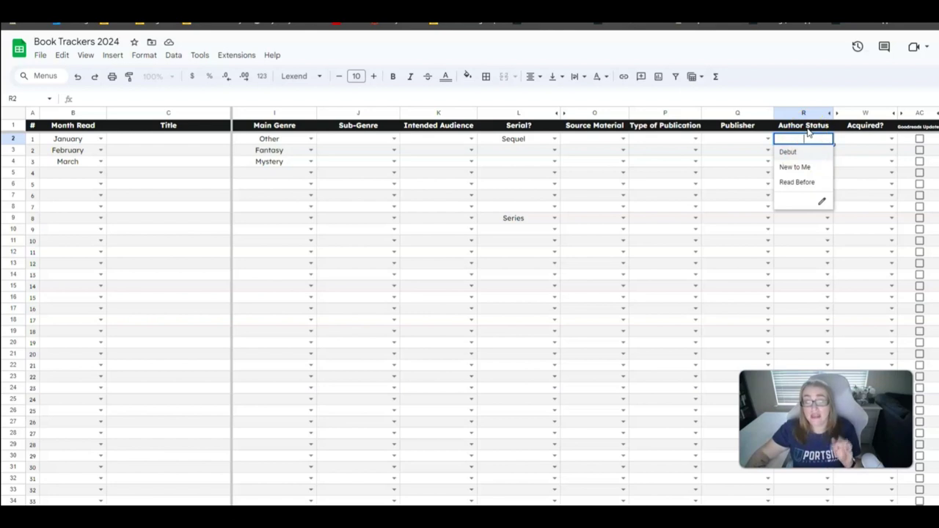
left_click(813, 135)
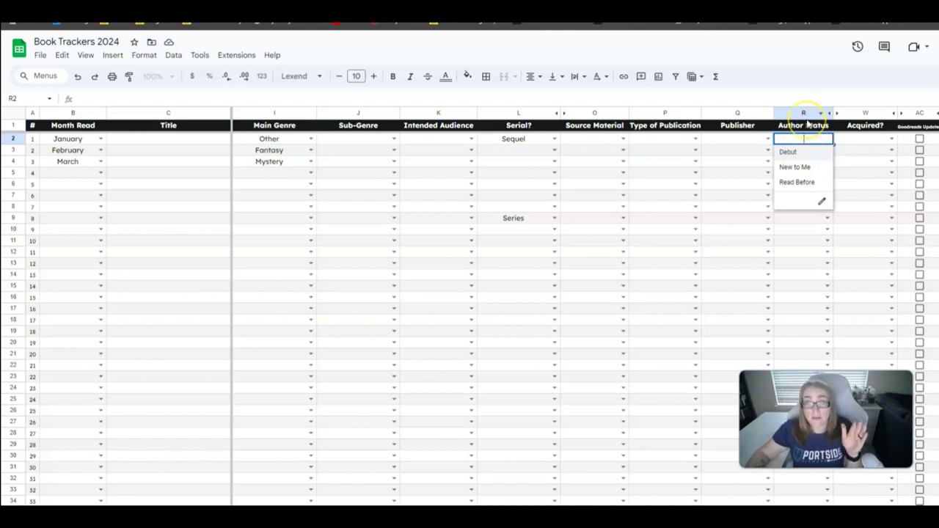
left_click(890, 139)
left_click(890, 138)
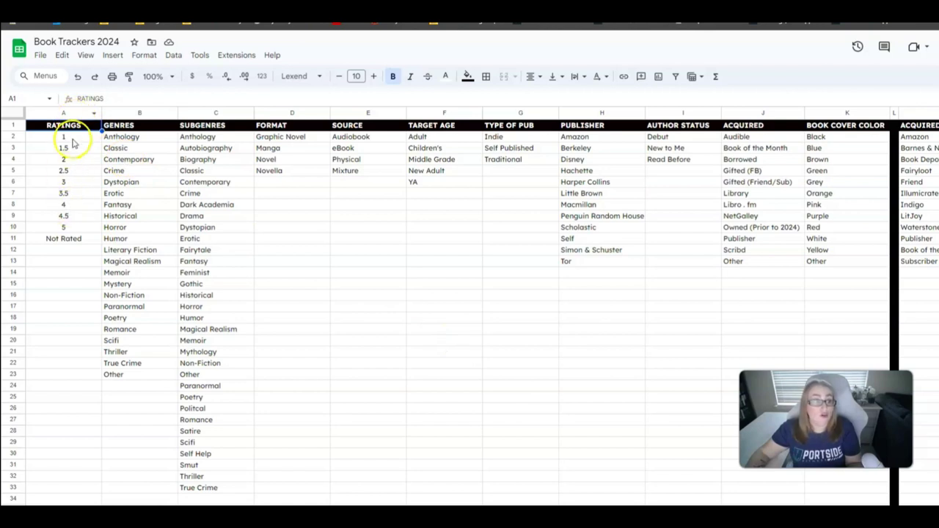
Go through the list columns from Genres through Book Cover Color on the lists sheet
left_click(132, 113)
left_click(209, 112)
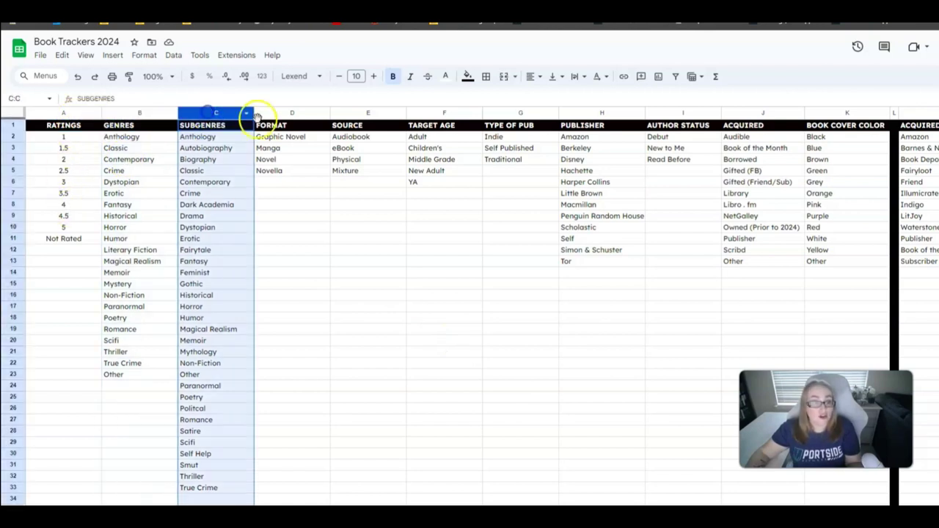
left_click(292, 113)
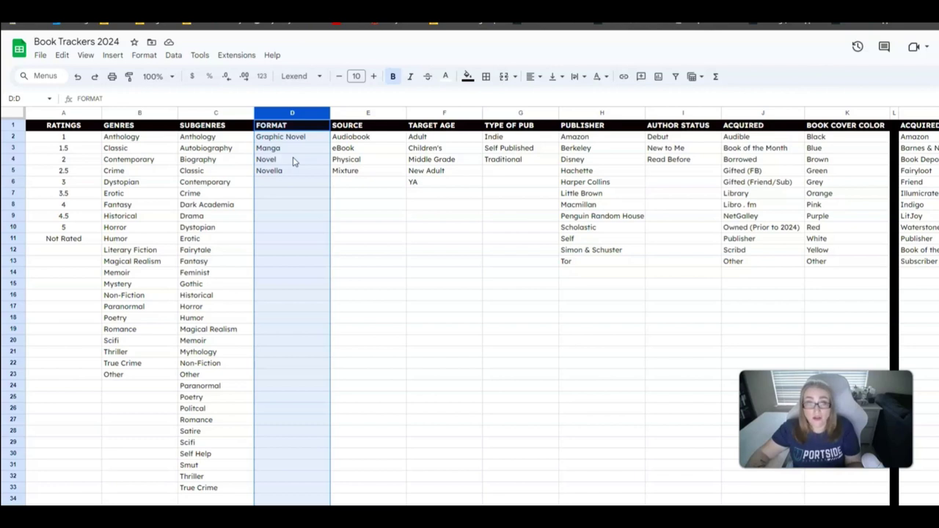
left_click(367, 113)
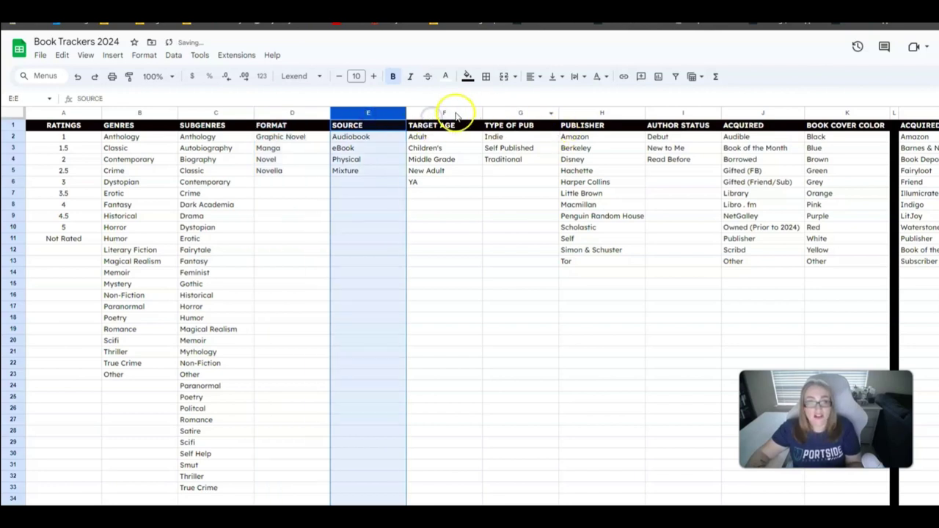
left_click(447, 113)
left_click(520, 113)
left_click(601, 113)
left_click(678, 113)
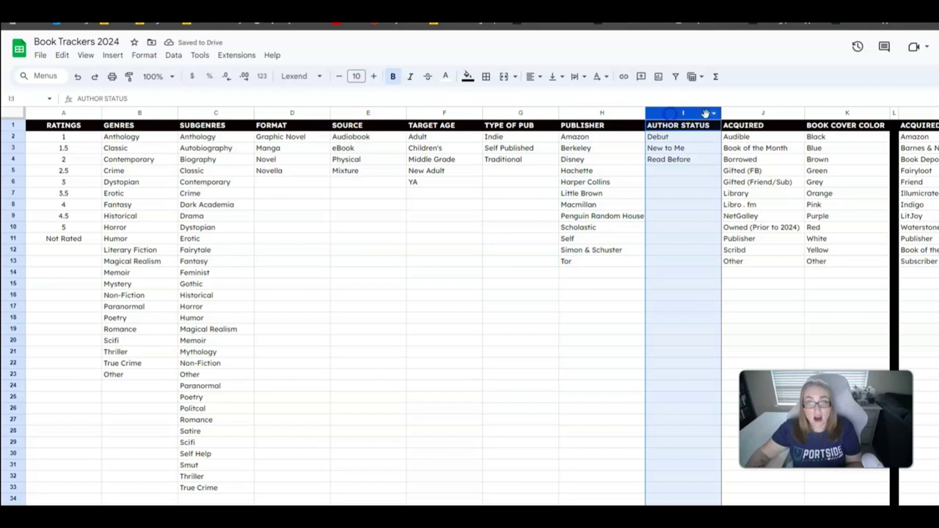
left_click(753, 113)
left_click(844, 113)
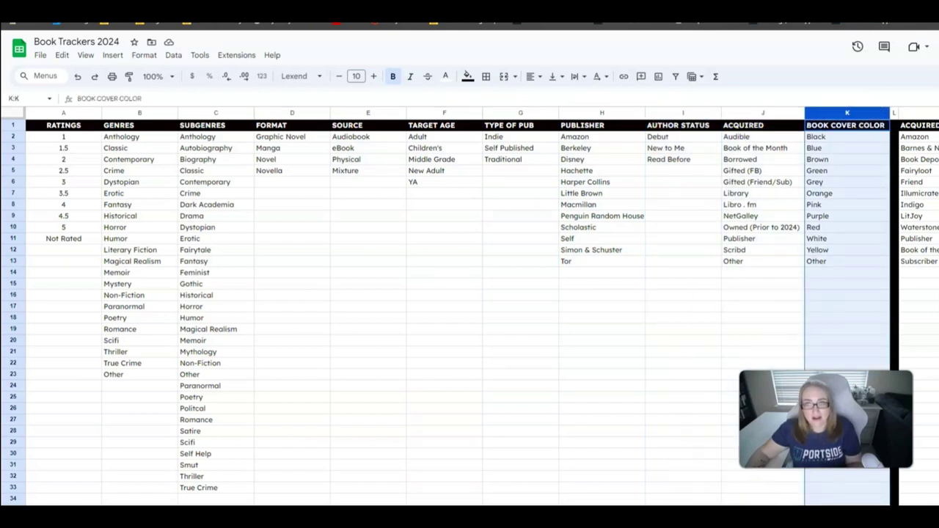
Review the Acquired Locations and Type of Series lists further right, then scroll back
scroll(469, 294, "right", 3)
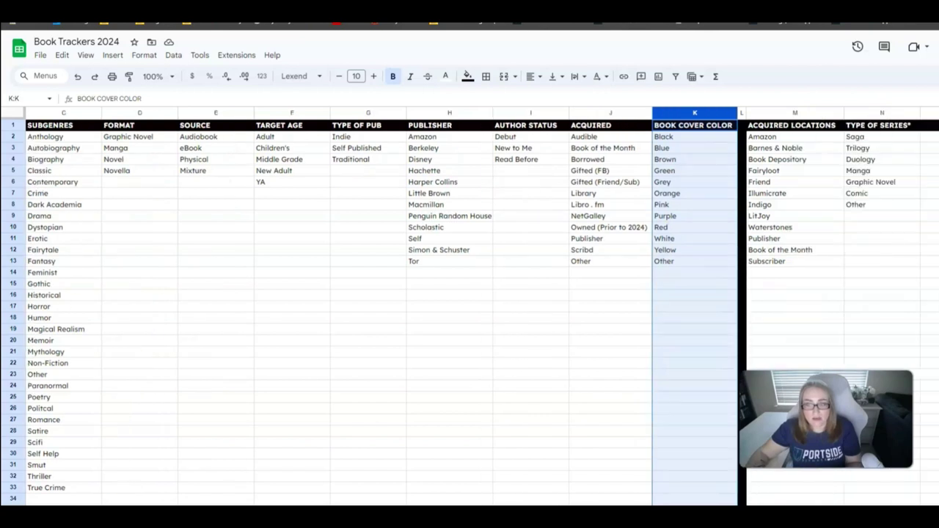
scroll(451, 293, "right", 3)
left_click(538, 113)
left_click(655, 112)
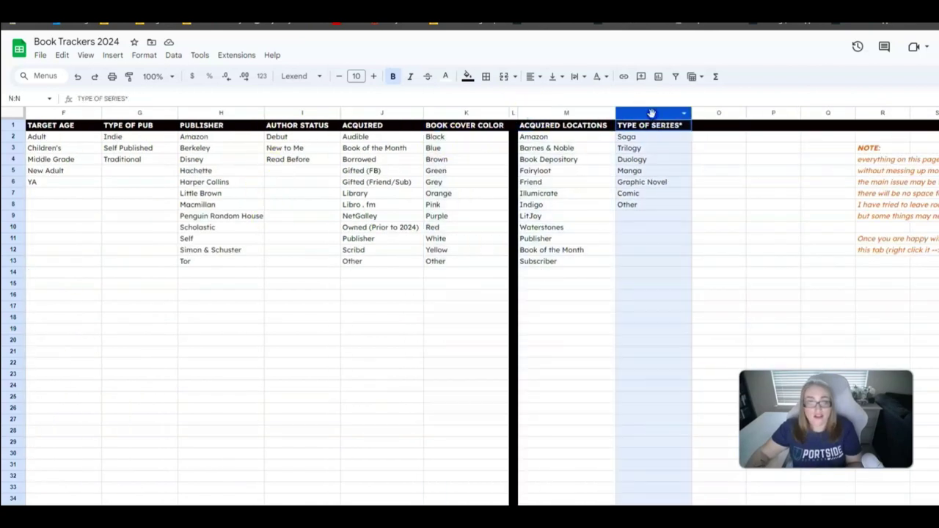
scroll(193, 501, "left", 1)
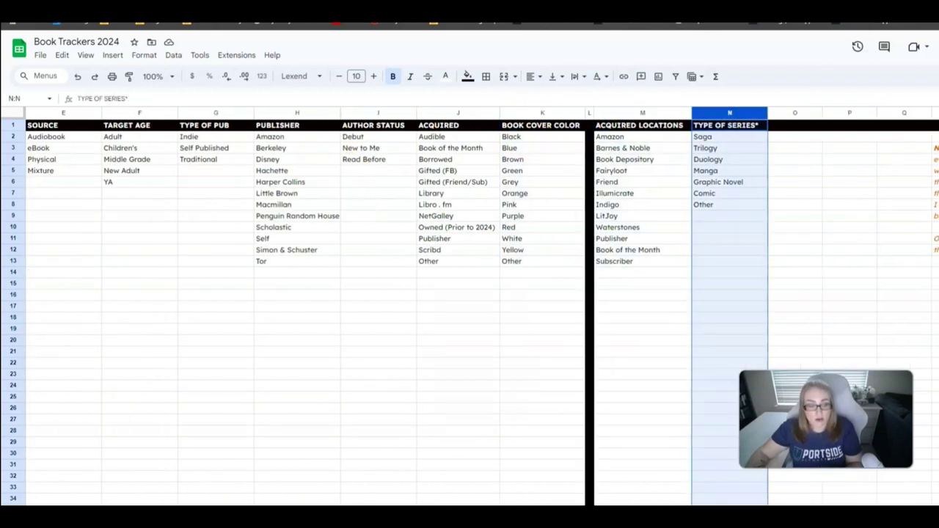
scroll(194, 502, "left", 3)
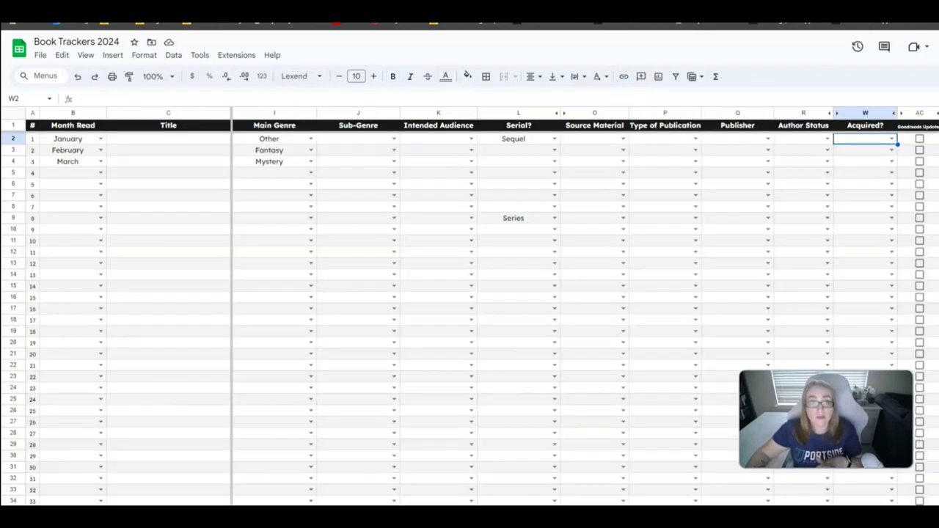
Review the Goodreads Updated, ReRead?, Read For and Notes columns, then go to monthly stats
scroll(470, 293, "right", 5)
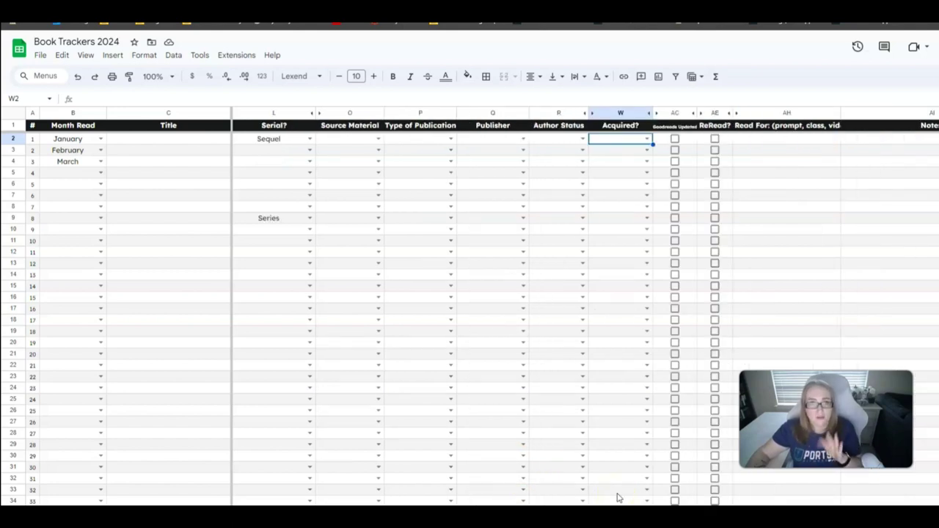
left_click(669, 112)
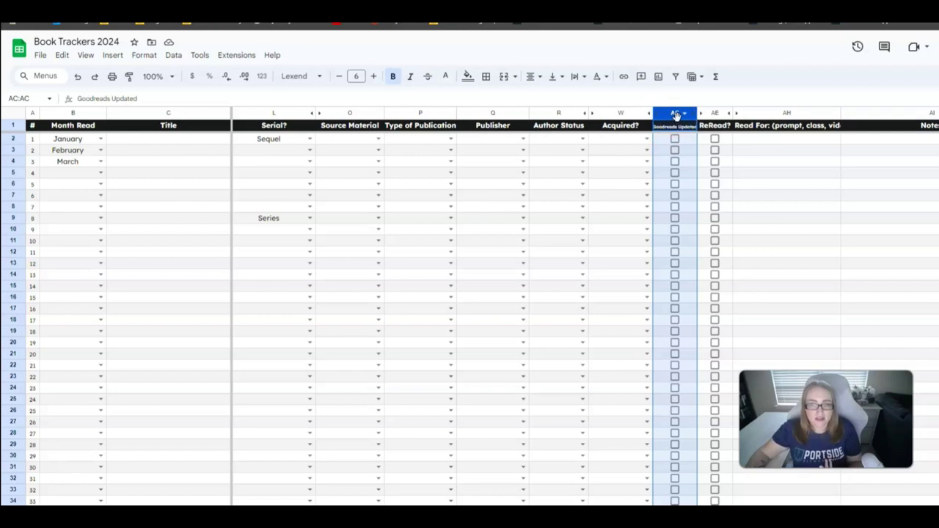
right_click(715, 112)
left_click(761, 53)
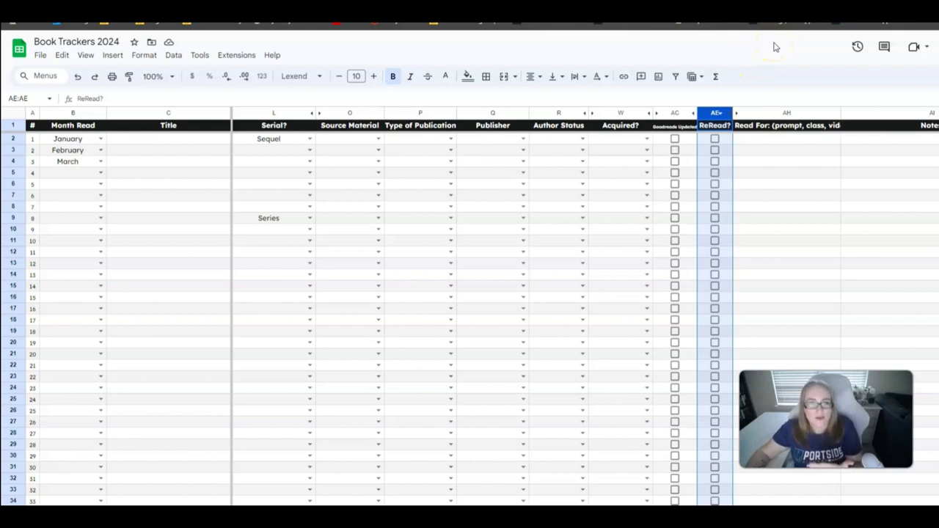
left_click(778, 112)
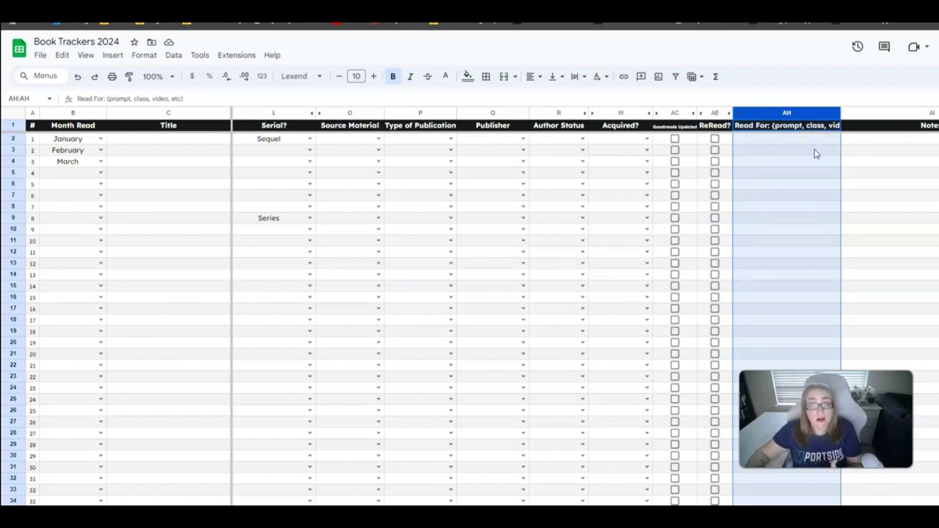
left_click(866, 112)
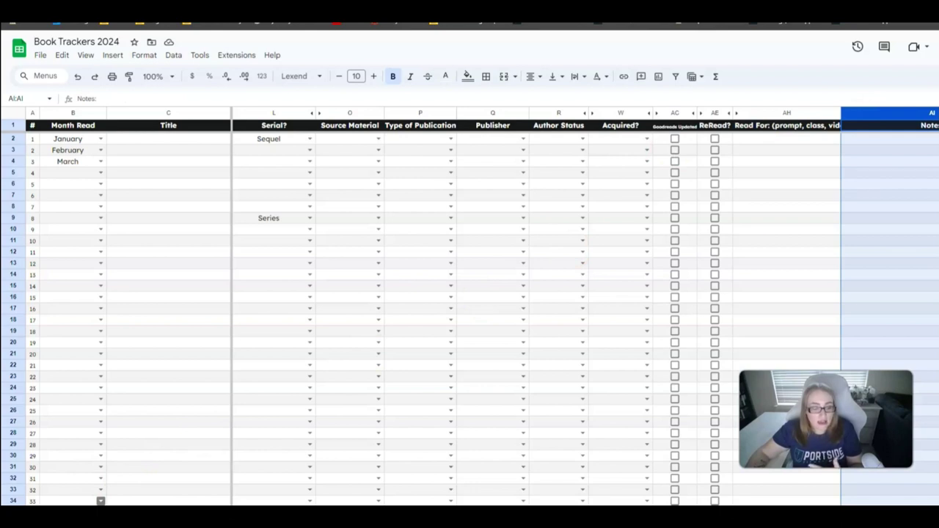
scroll(101, 502, "left", 10)
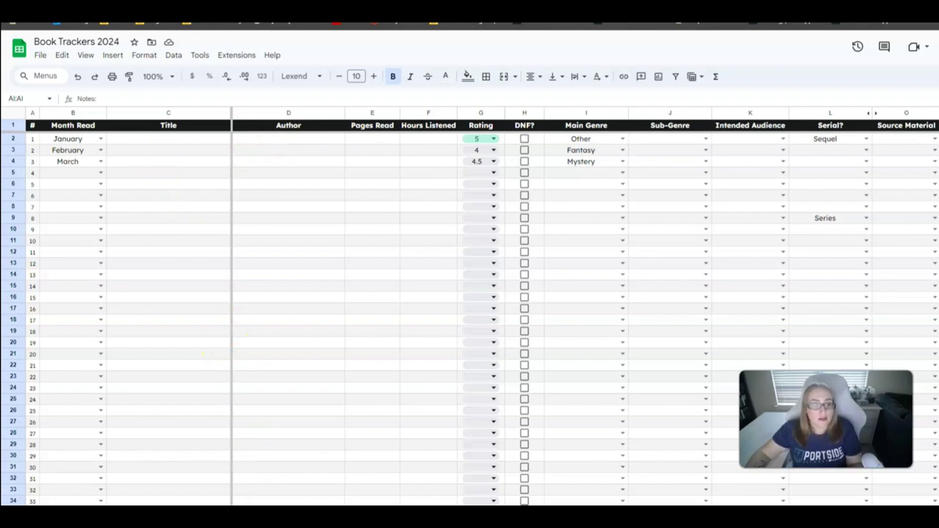
left_click(325, 513)
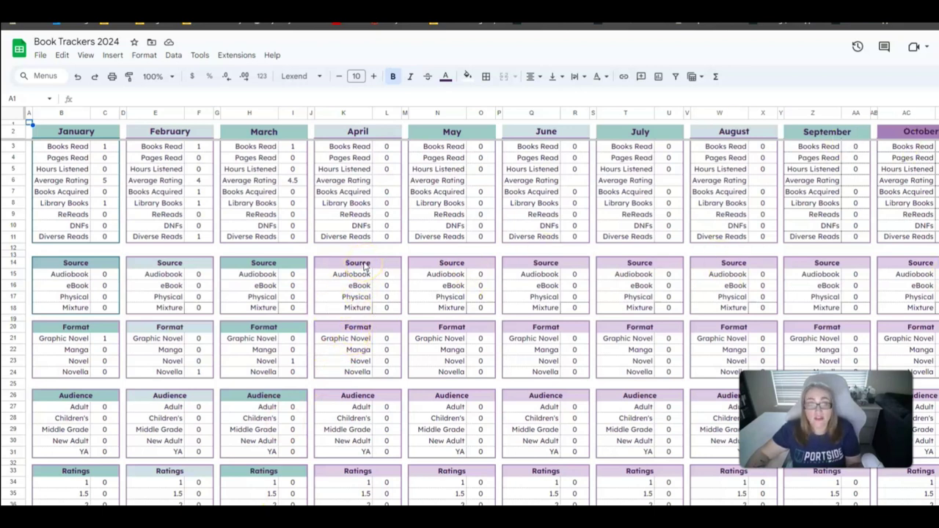
Point out April's Source, Format, Audience and Ratings headings
left_click(365, 265)
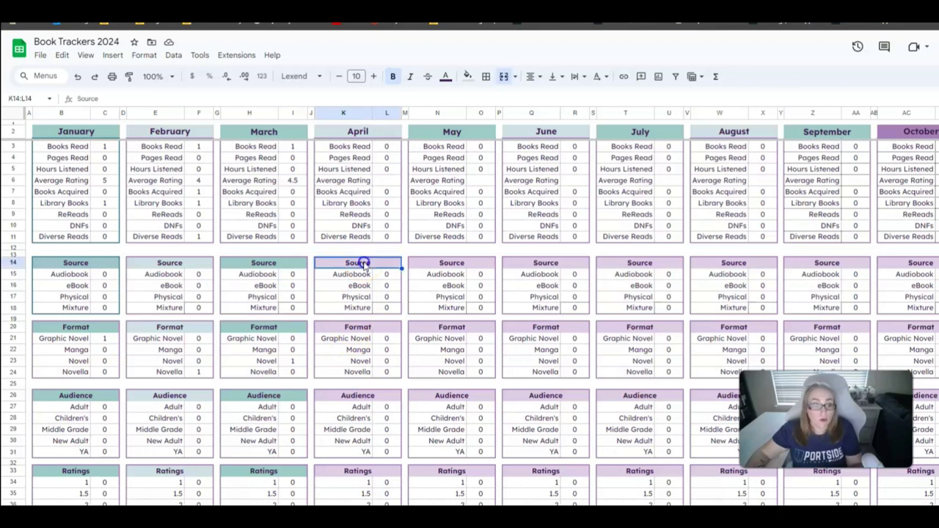
left_click(368, 327)
left_click(354, 395)
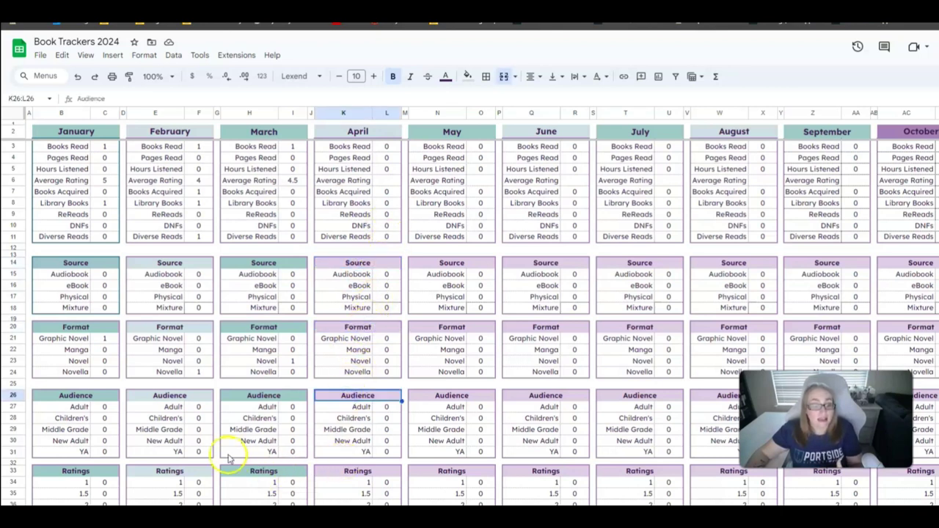
left_click(357, 471)
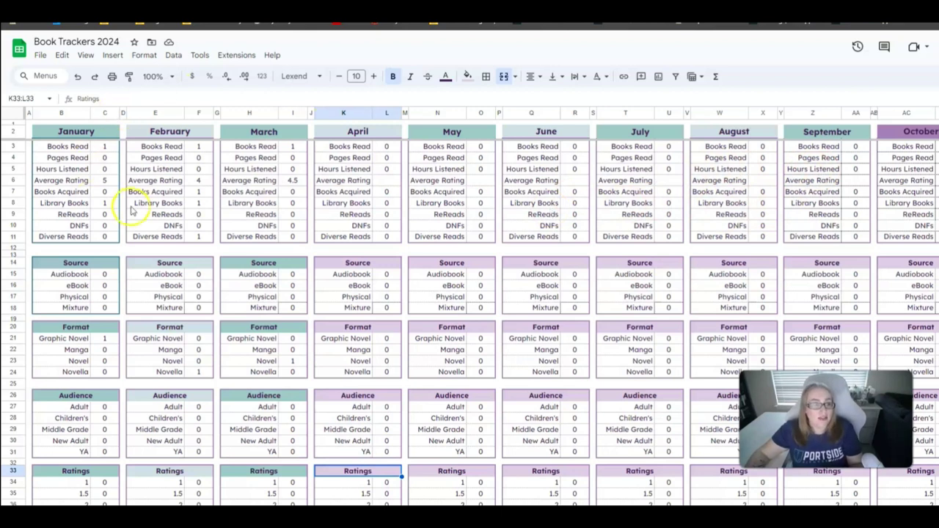
Go through January's stat labels from Books Read down to Diverse Reads
left_click(74, 147)
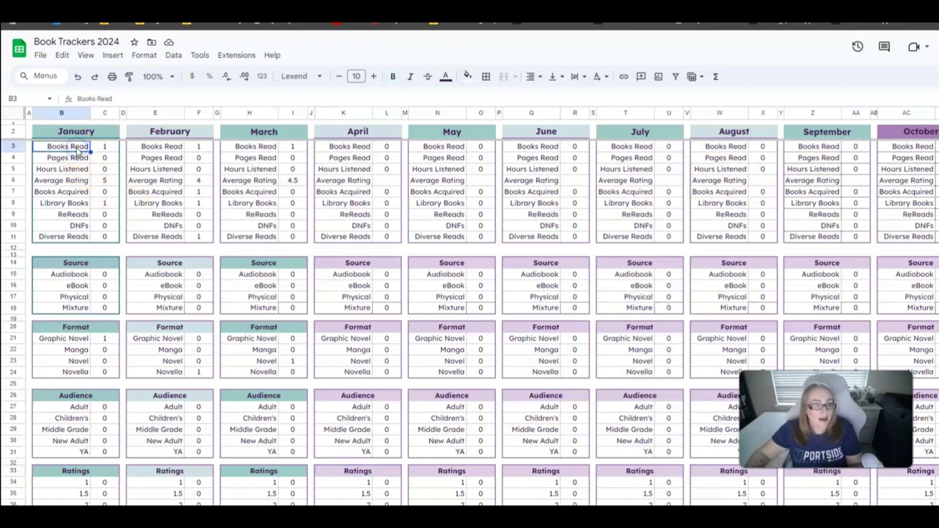
left_click(77, 157)
left_click(77, 169)
left_click(72, 181)
left_click(65, 192)
left_click(67, 204)
left_click(70, 214)
left_click(77, 225)
left_click(75, 236)
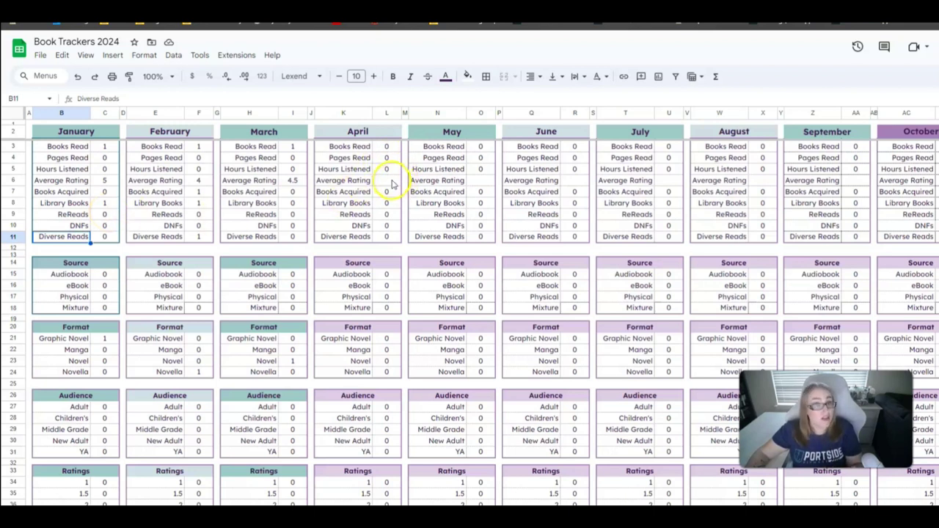
Point out January's Source, Format, Audience, Ratings and Genres headings
left_click(77, 262)
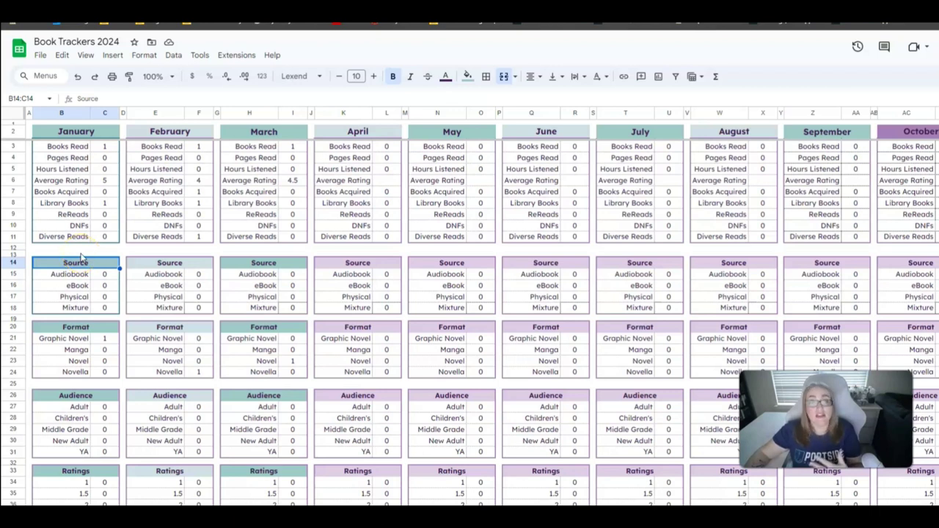
left_click(75, 327)
scroll(121, 333, "down", 1)
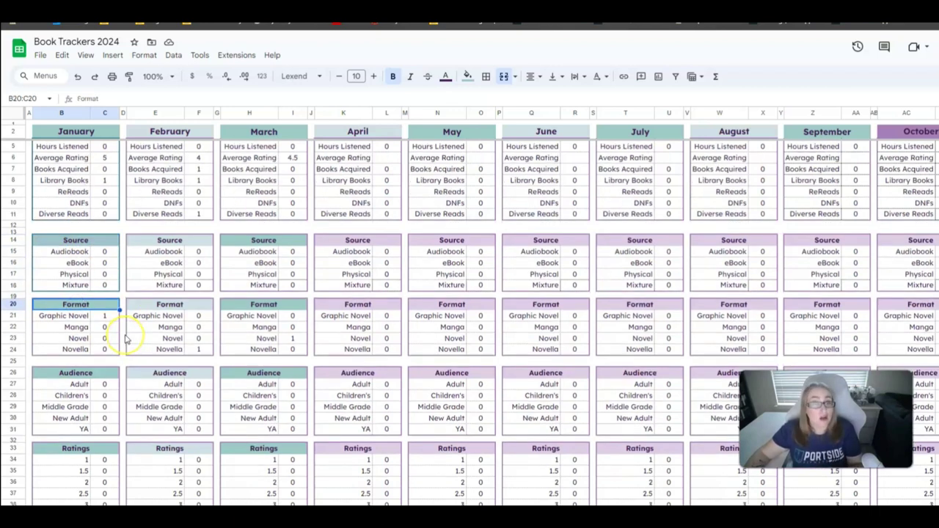
scroll(125, 341, "down", 3)
left_click(76, 294)
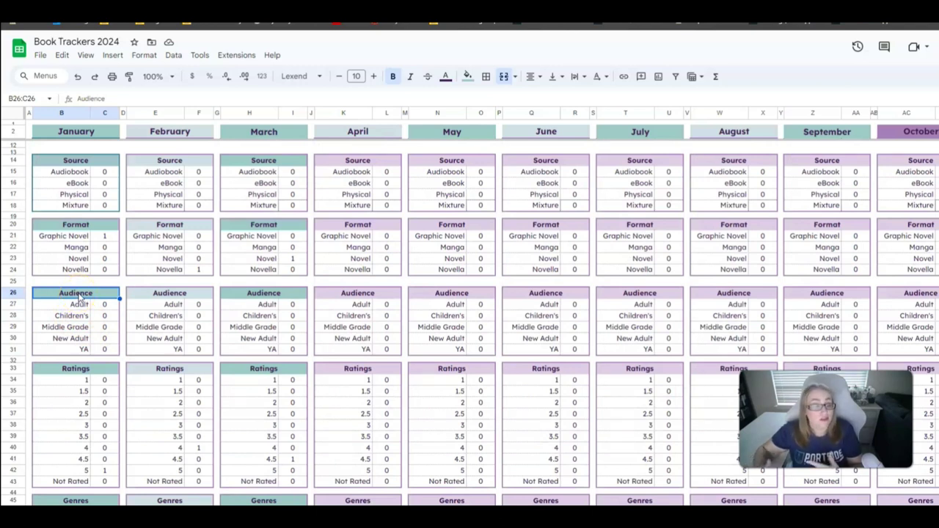
scroll(79, 301, "down", 2)
left_click(77, 309)
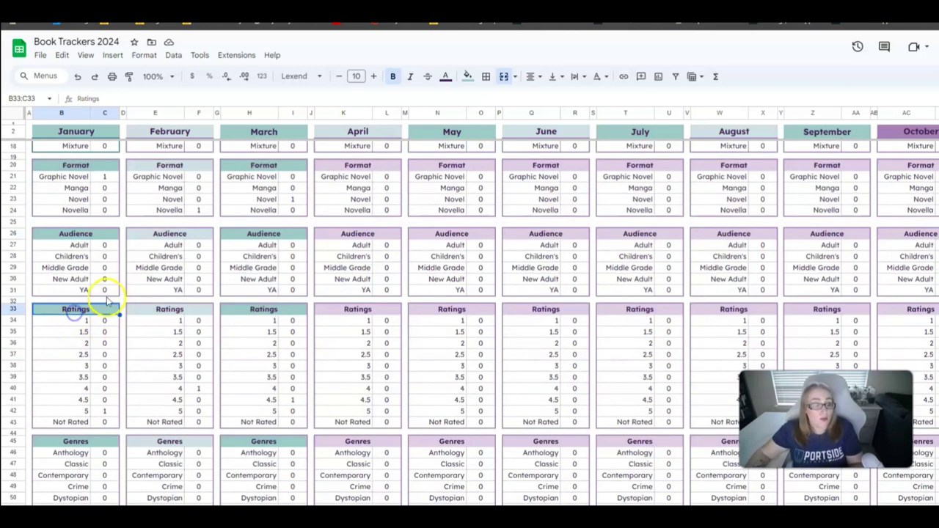
scroll(77, 312, "down", 2)
left_click(76, 378)
scroll(90, 377, "down", 5)
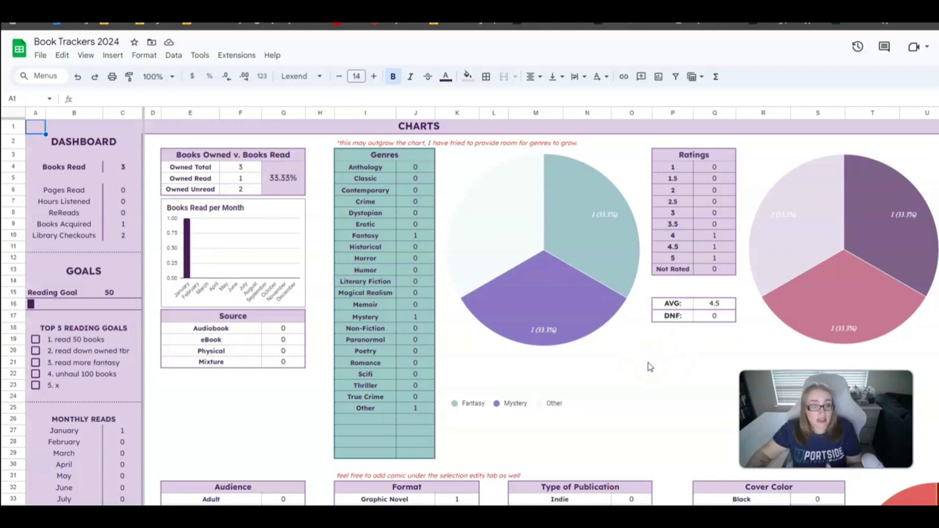
scroll(629, 394, "down", 2)
scroll(635, 397, "down", 2)
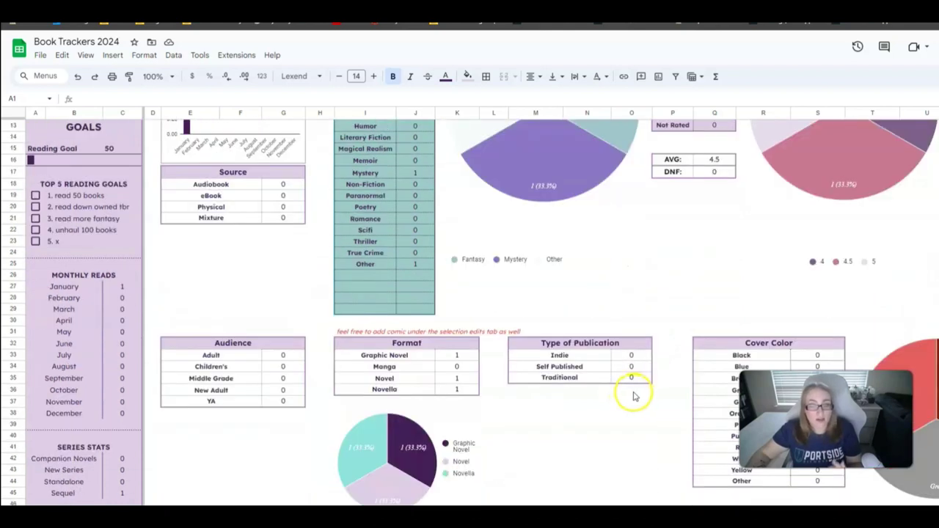
scroll(635, 397, "up", 3)
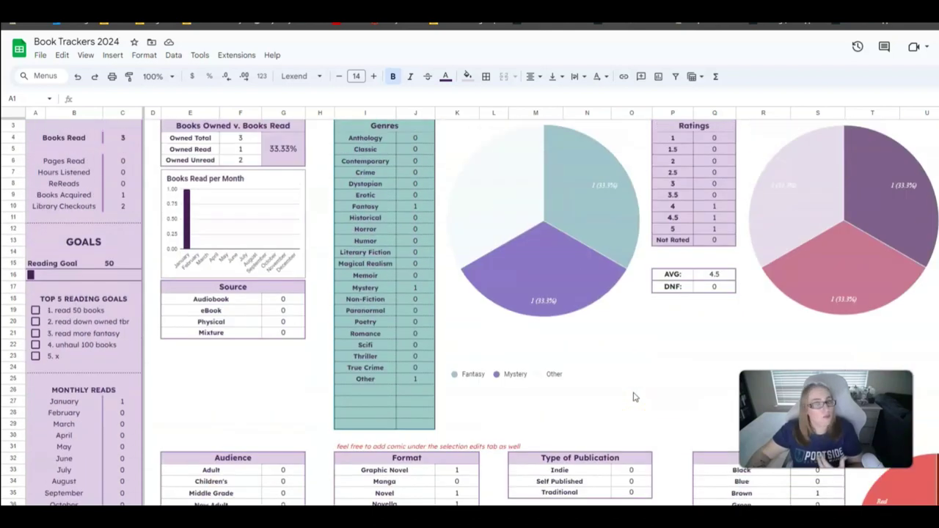
scroll(633, 394, "down", 3)
scroll(629, 392, "down", 5)
scroll(629, 392, "down", 1)
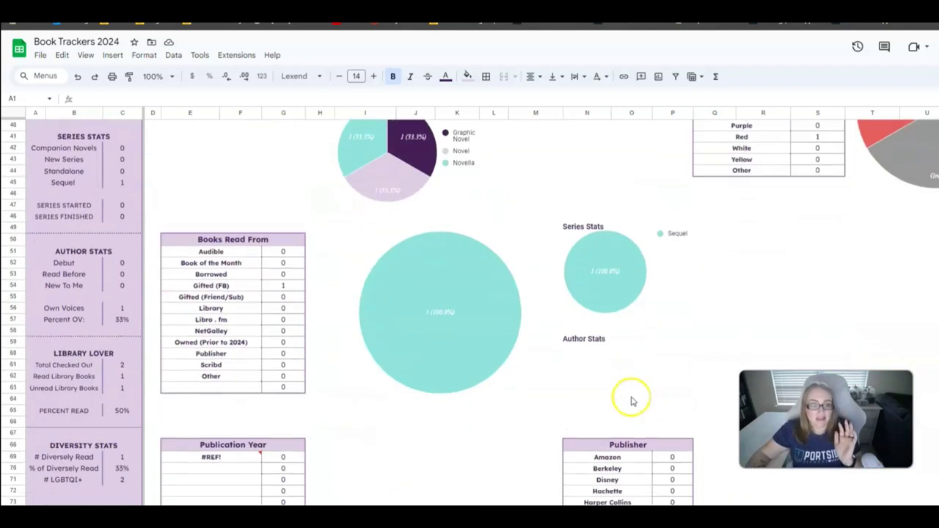
scroll(622, 388, "up", 10)
scroll(220, 158, "up", 1)
left_click(200, 157)
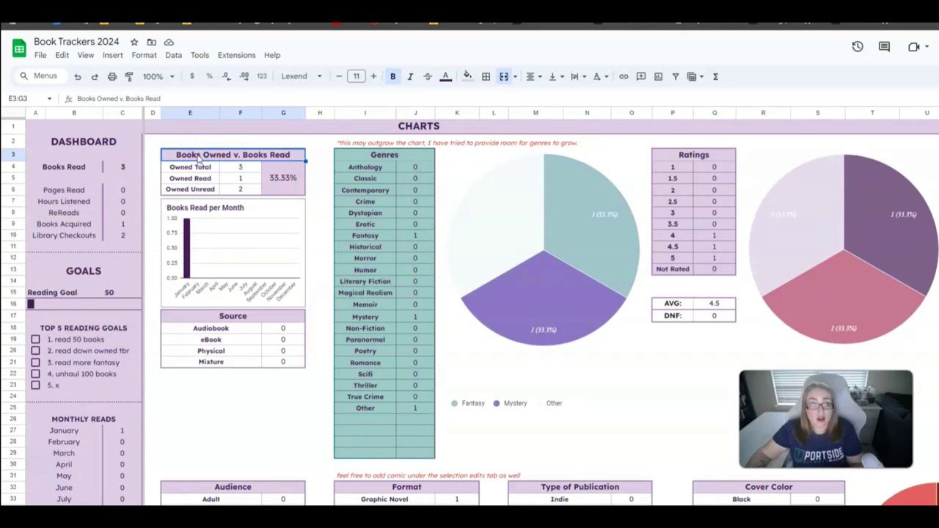
left_click(221, 220)
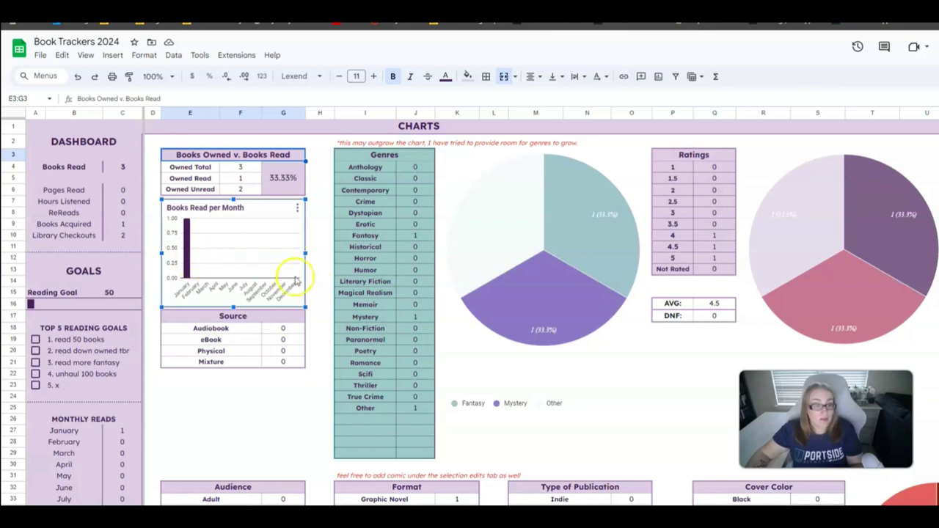
left_click(217, 320)
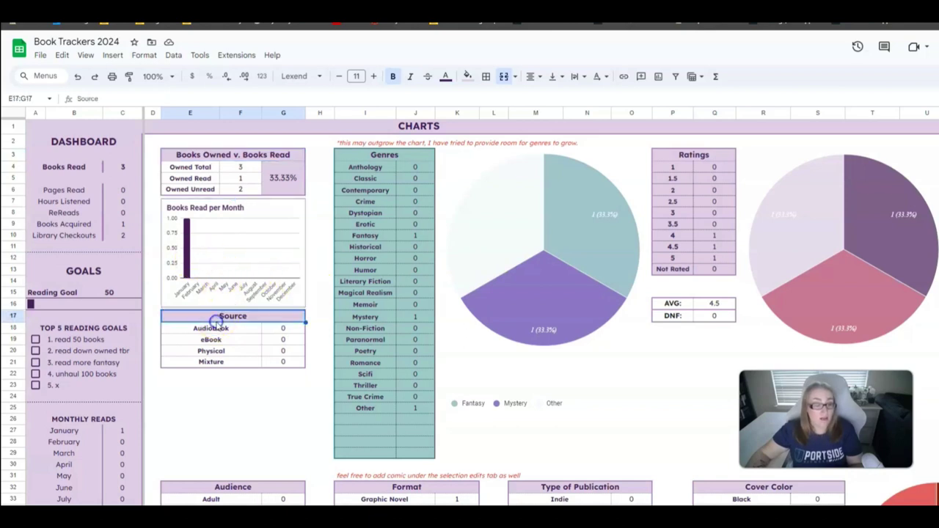
left_click(376, 190)
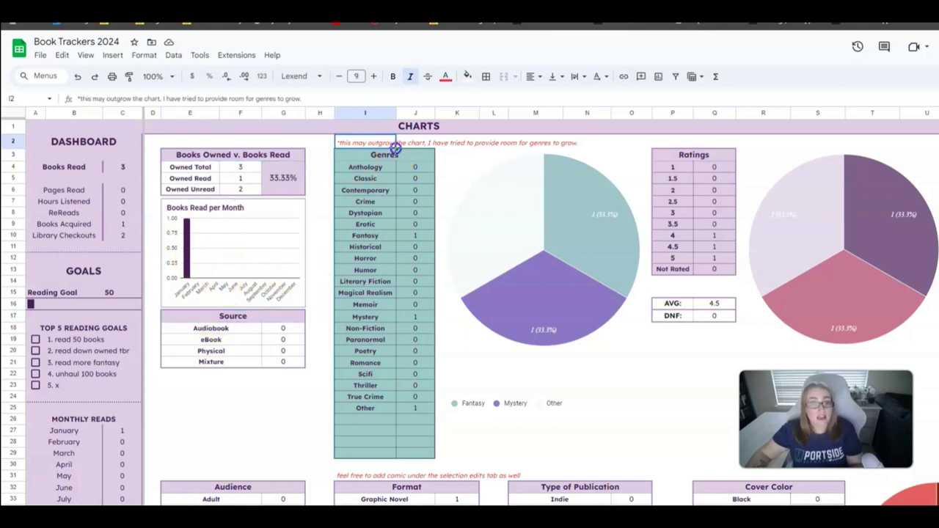
left_click(378, 383)
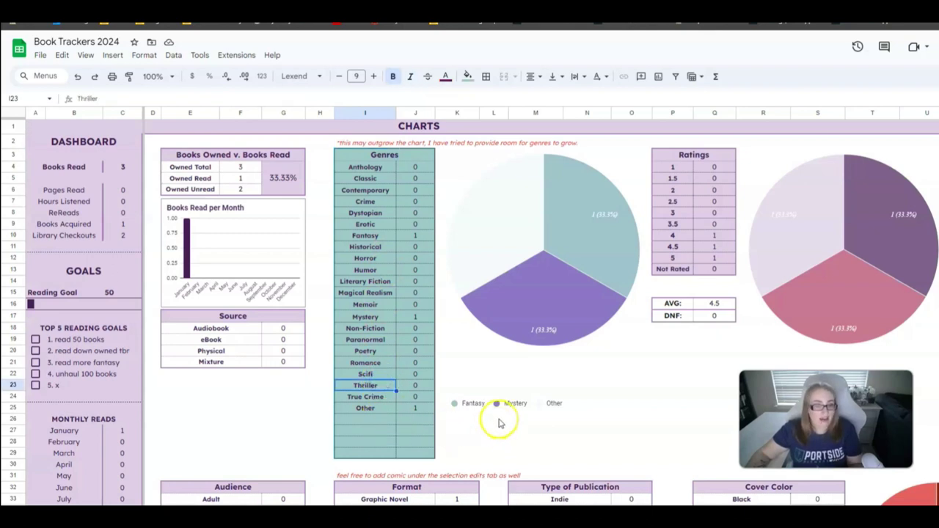
left_click(694, 155)
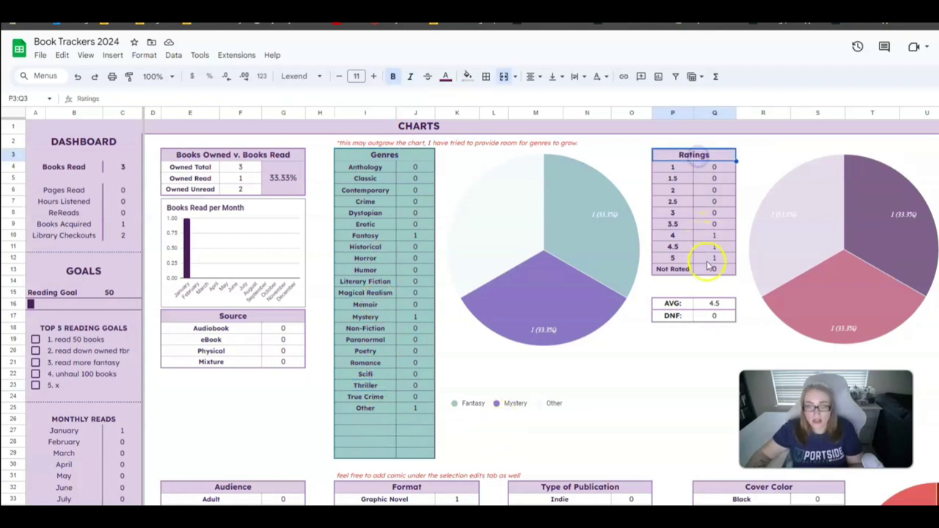
left_click(714, 315)
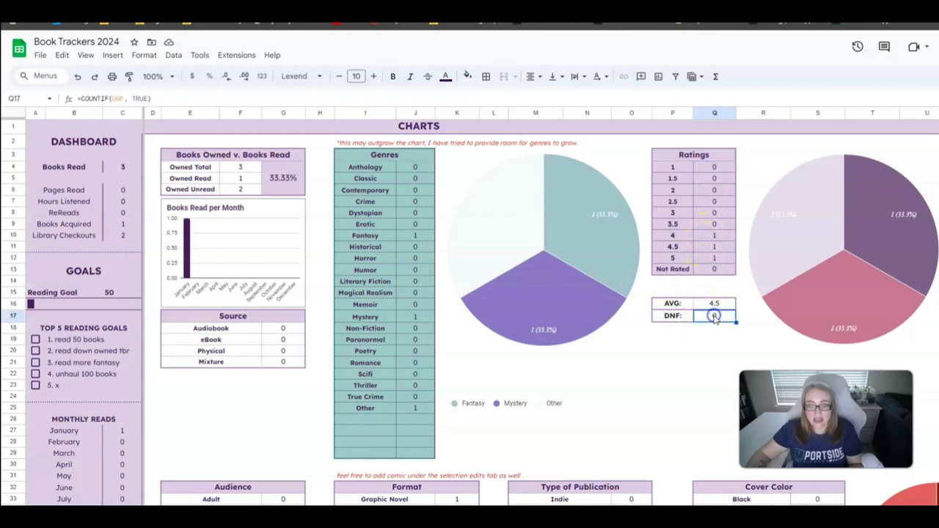
scroll(805, 308, "down", 3)
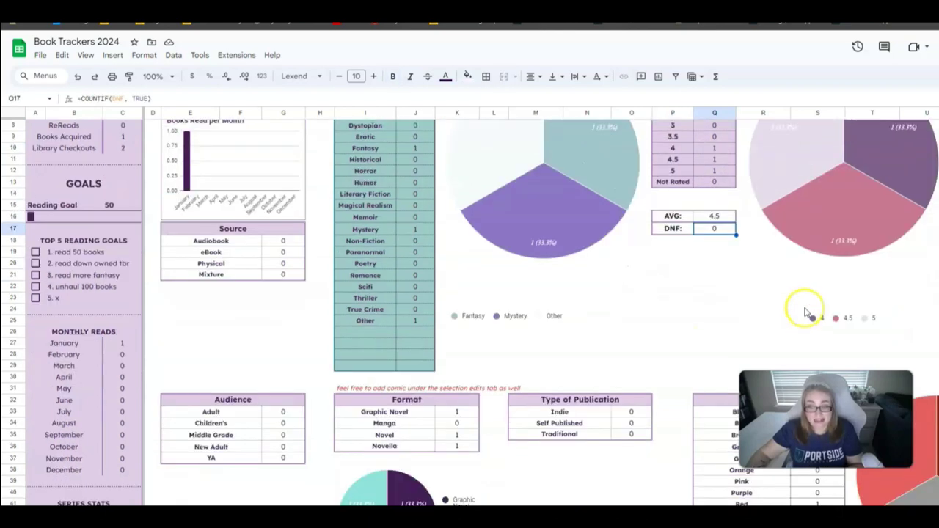
scroll(803, 308, "down", 2)
left_click(197, 309)
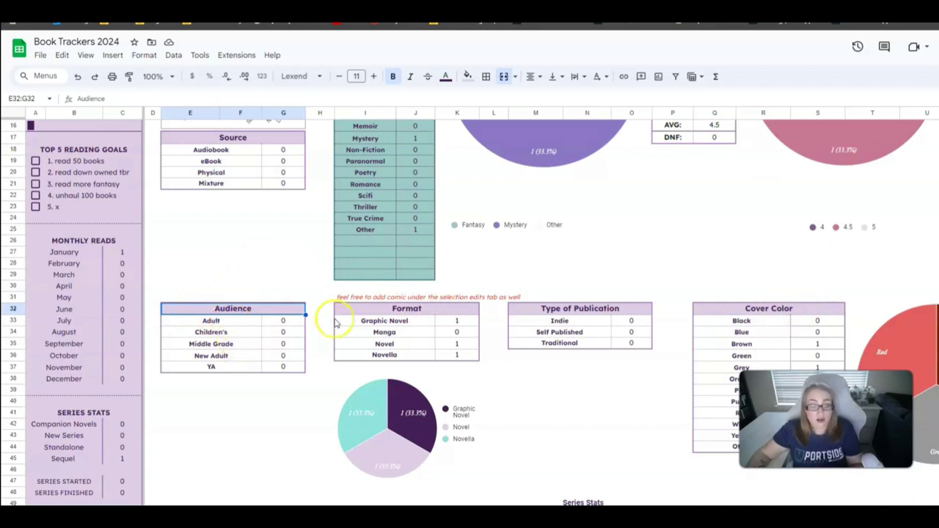
left_click(382, 310)
left_click(606, 310)
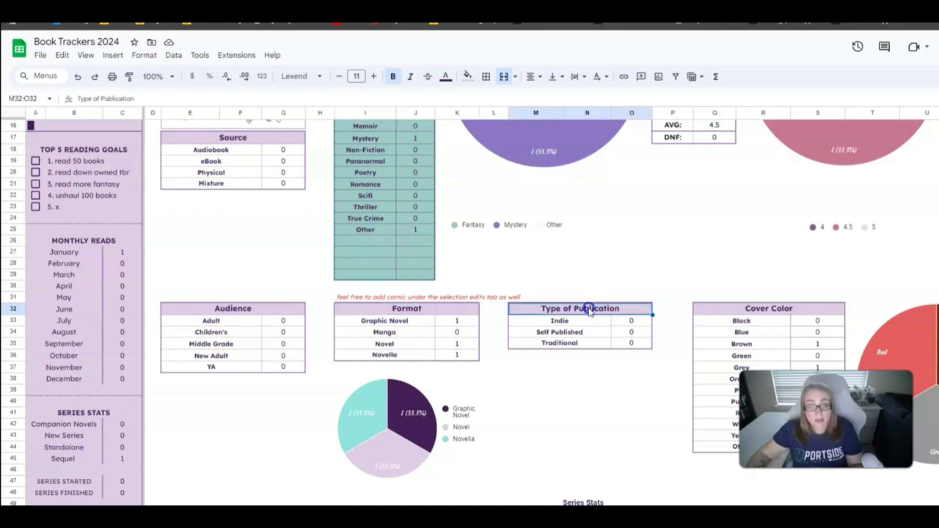
left_click(744, 310)
scroll(932, 328, "down", 3)
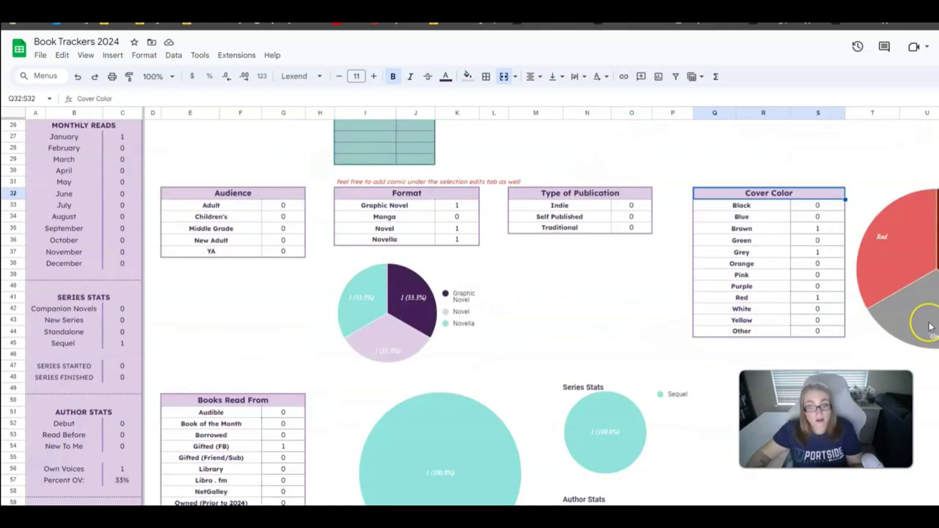
left_click(883, 210)
left_click(882, 333)
left_click(937, 231)
left_click(931, 253)
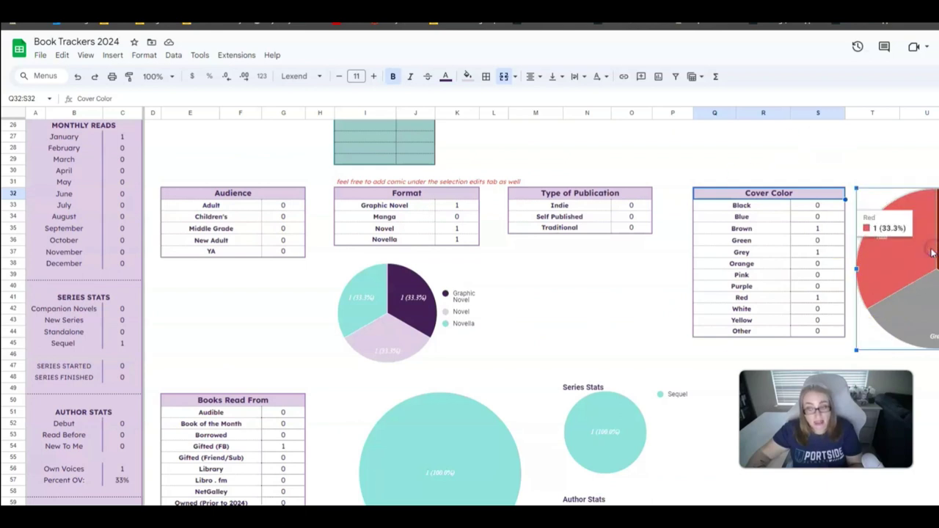
Delete the Cover Color pie chart and check the Books Read From table and Series Stats chart
key("Delete")
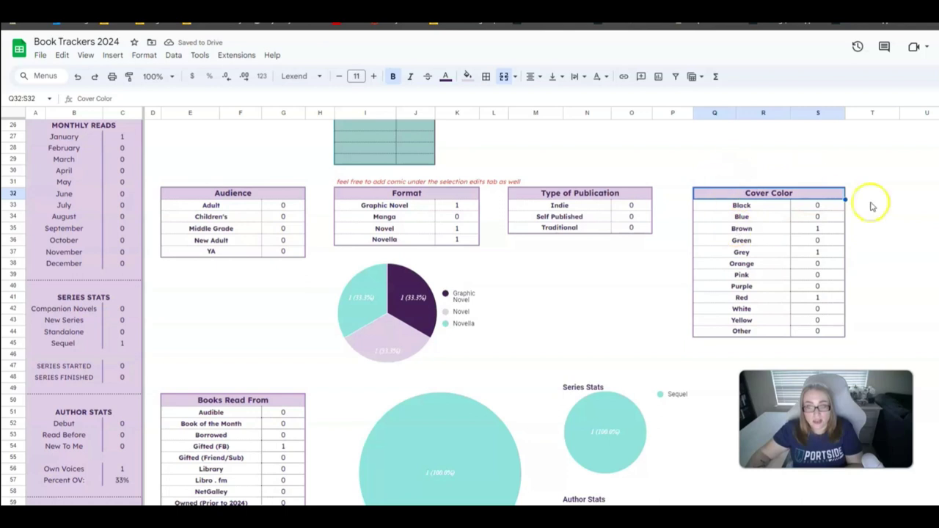
scroll(704, 218, "down", 5)
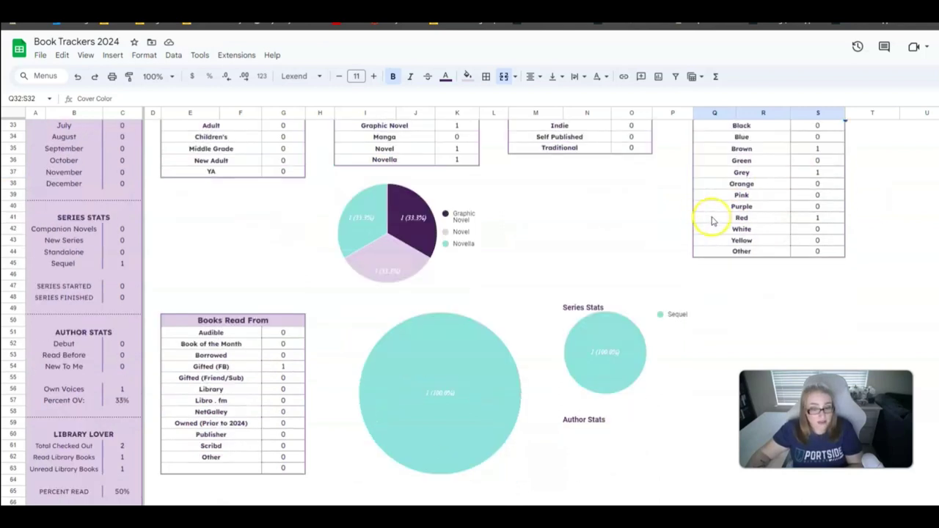
left_click(209, 239)
left_click(600, 271)
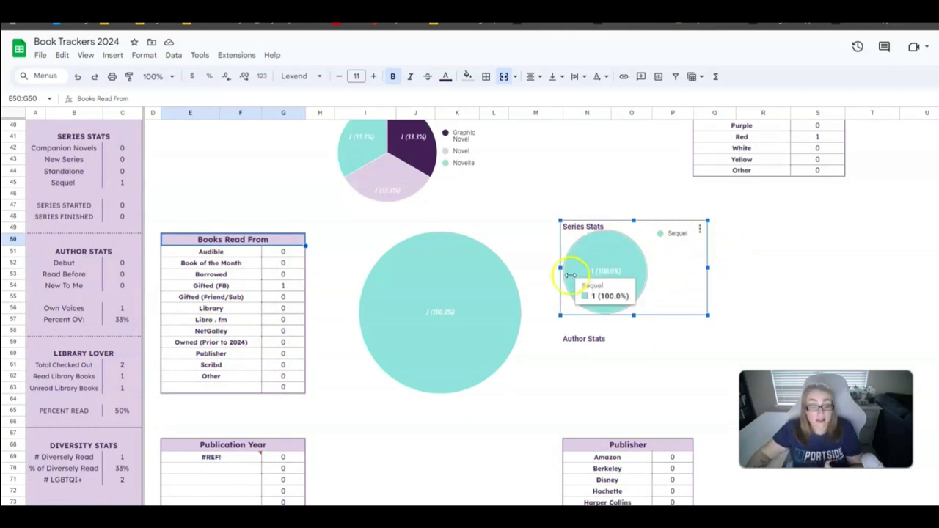
Review the Publication Year and Publisher tables, then return to the top of the dashboard
scroll(741, 235, "down", 7)
left_click(217, 196)
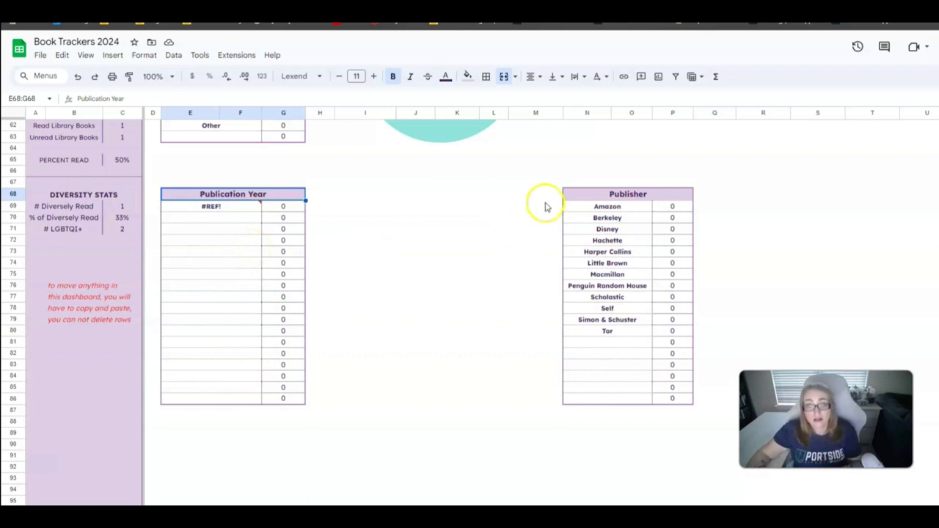
left_click(597, 194)
scroll(656, 312, "up", 5)
scroll(11, 382, "down", 4)
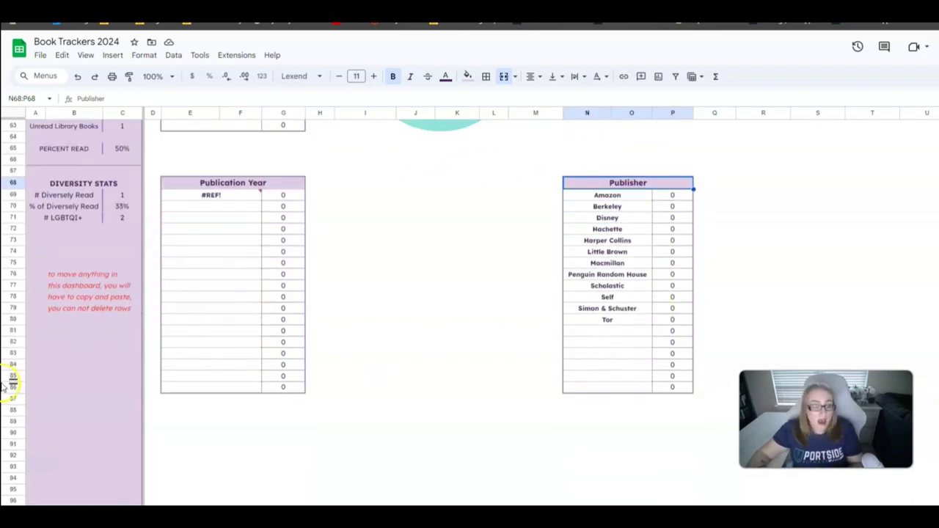
scroll(83, 388, "up", 5)
scroll(88, 394, "up", 6)
scroll(96, 396, "up", 8)
Point out the dashboard's Books Read, Pages Read, Hours Listened and Library Checkouts stats
scroll(96, 396, "up", 1)
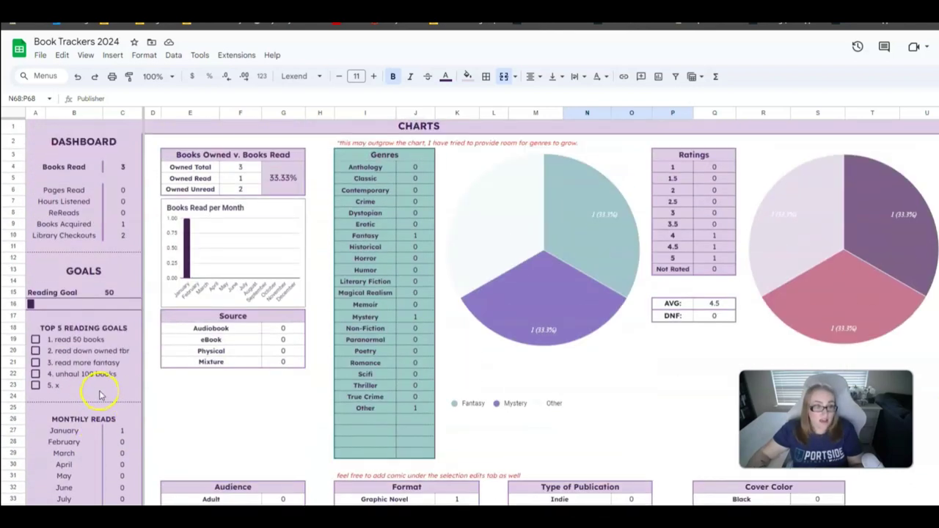
left_click(81, 141)
left_click(81, 171)
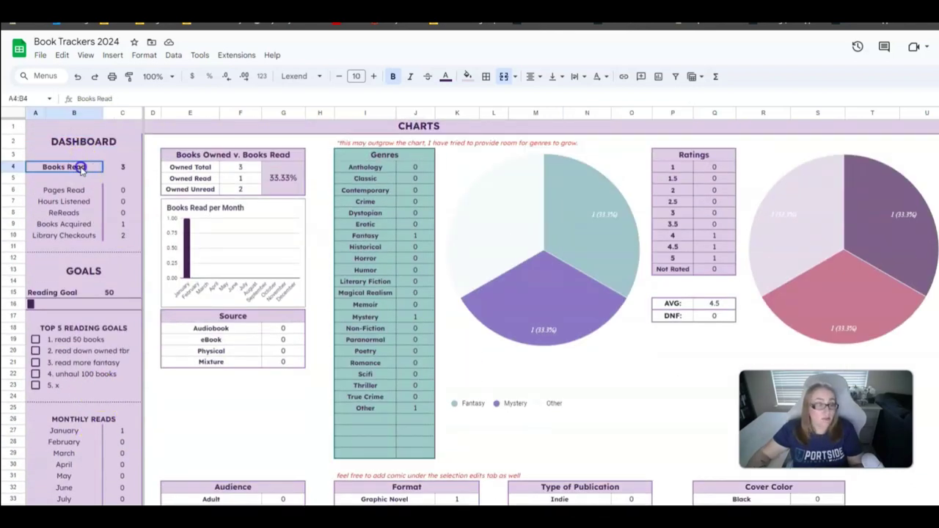
left_click(66, 190)
left_click(59, 200)
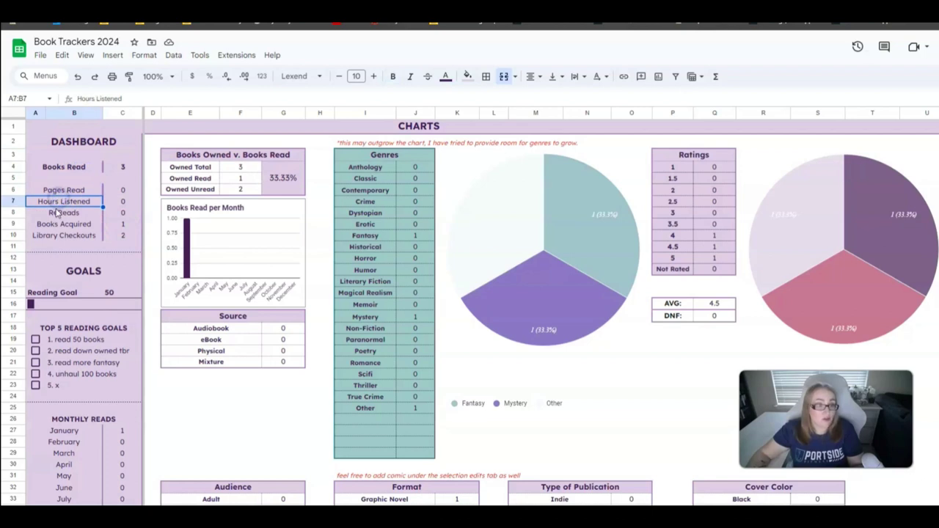
left_click(49, 237)
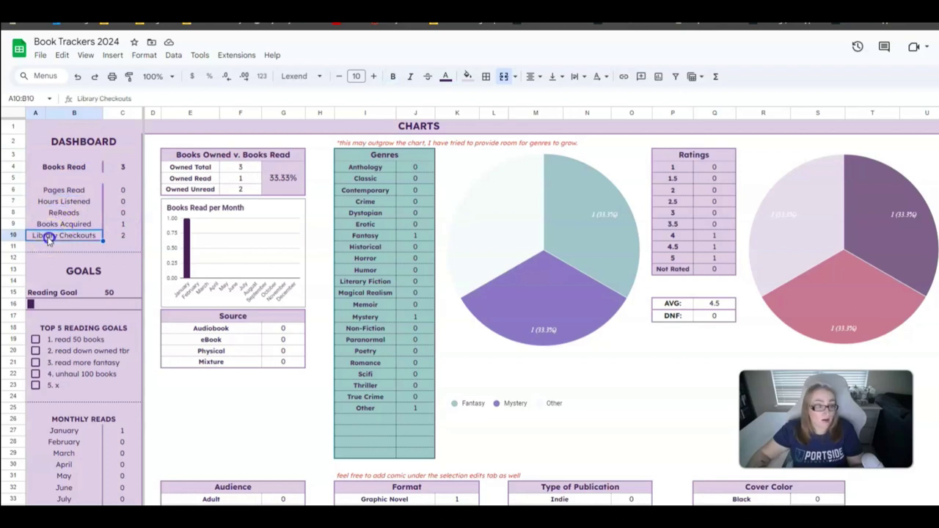
Walk through the five reading goals, from 'read 50 books' to '5. x'
left_click(87, 272)
left_click(82, 340)
left_click(88, 355)
left_click(80, 340)
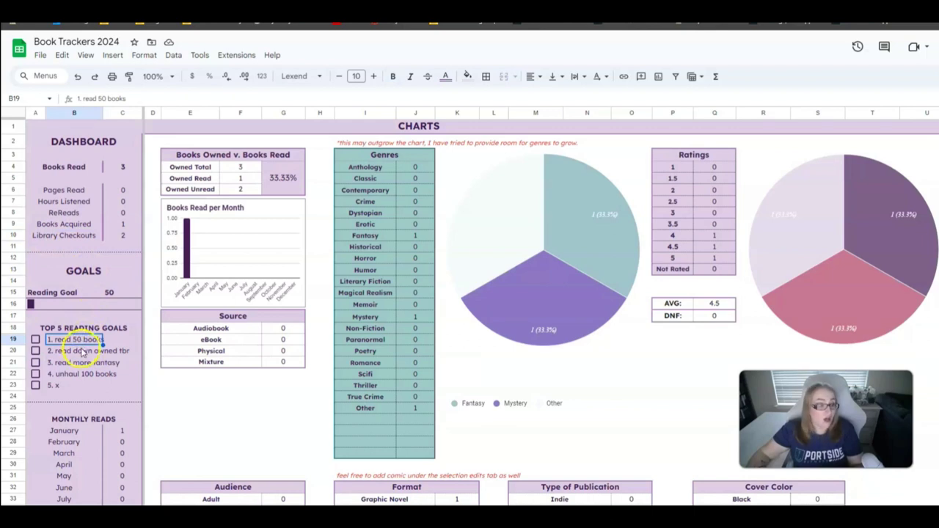
left_click(82, 352)
left_click(81, 364)
left_click(79, 375)
left_click(72, 386)
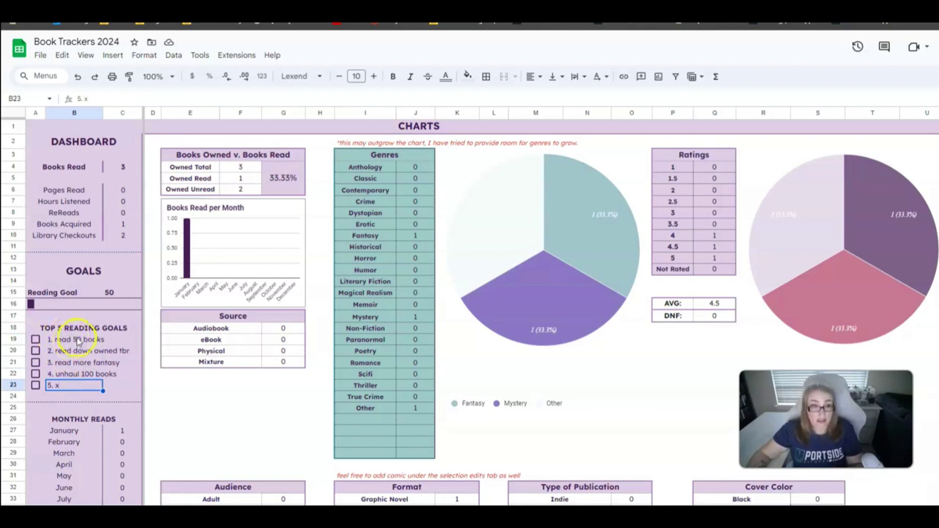
Point out the series stats and the Debut, Read Before and New To Me author stats
scroll(77, 341, "down", 3)
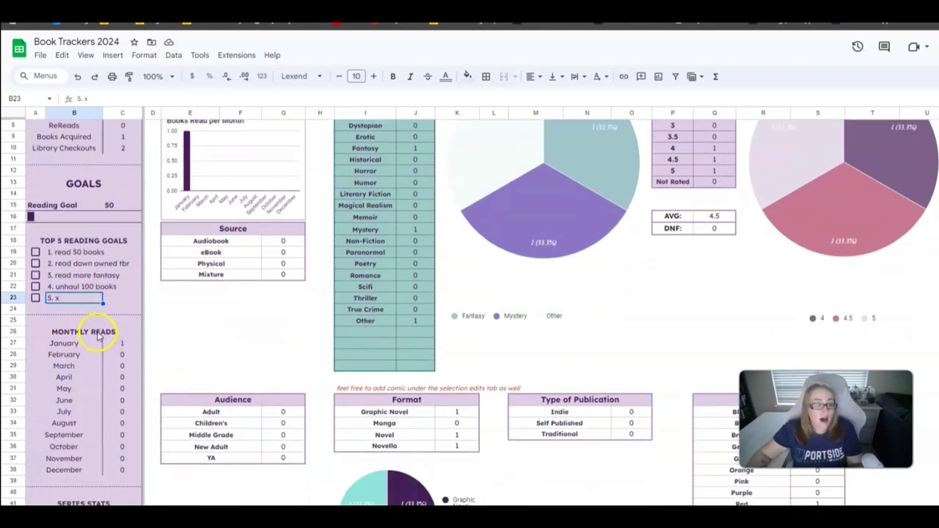
scroll(116, 411, "down", 5)
scroll(118, 409, "down", 5)
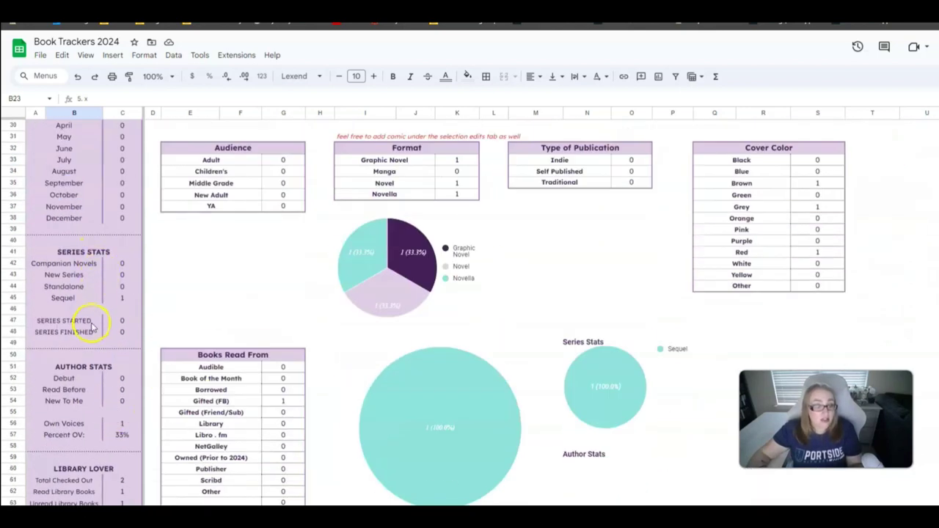
left_click(74, 264)
left_click(73, 321)
left_click(73, 333)
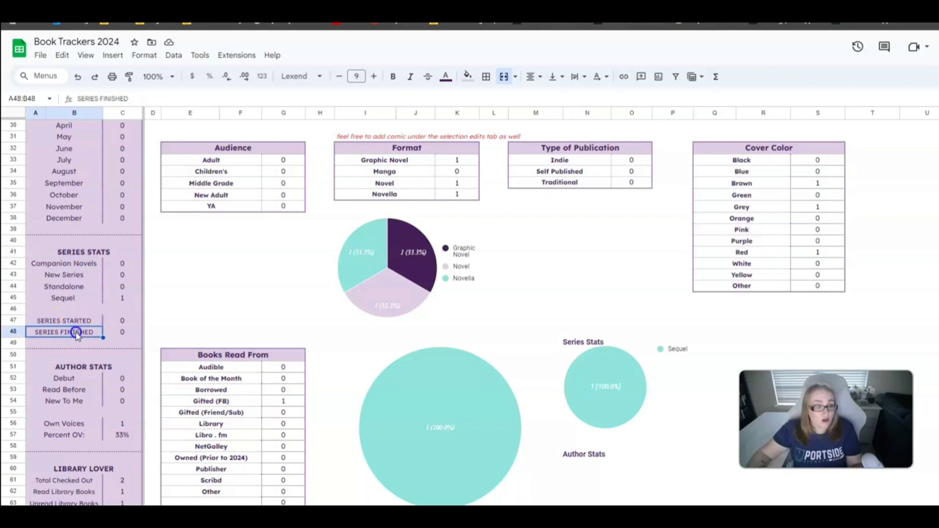
scroll(137, 337, "down", 1)
scroll(136, 337, "down", 3)
left_click(68, 264)
left_click(64, 275)
left_click(65, 286)
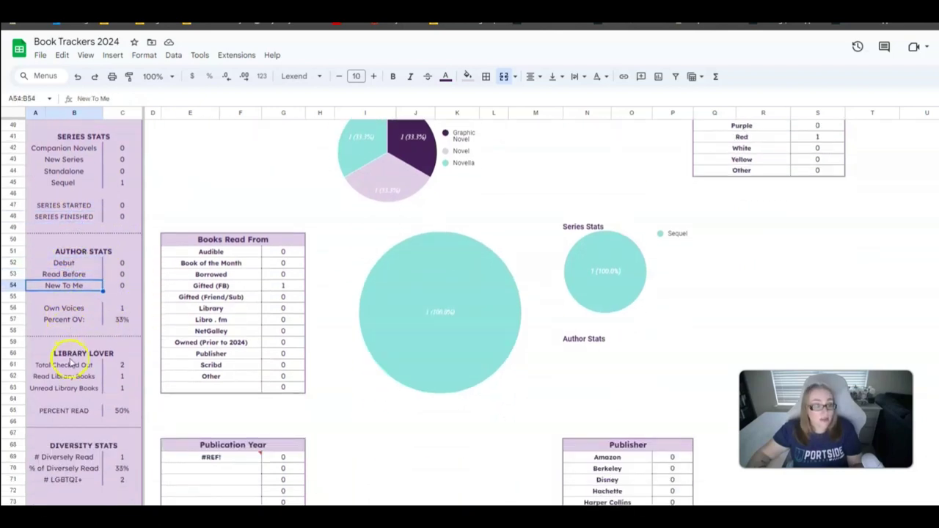
Go to the Library Lover and Diversity Stats sections of the dashboard
scroll(78, 311, "down", 1)
scroll(79, 310, "down", 2)
left_click(74, 275)
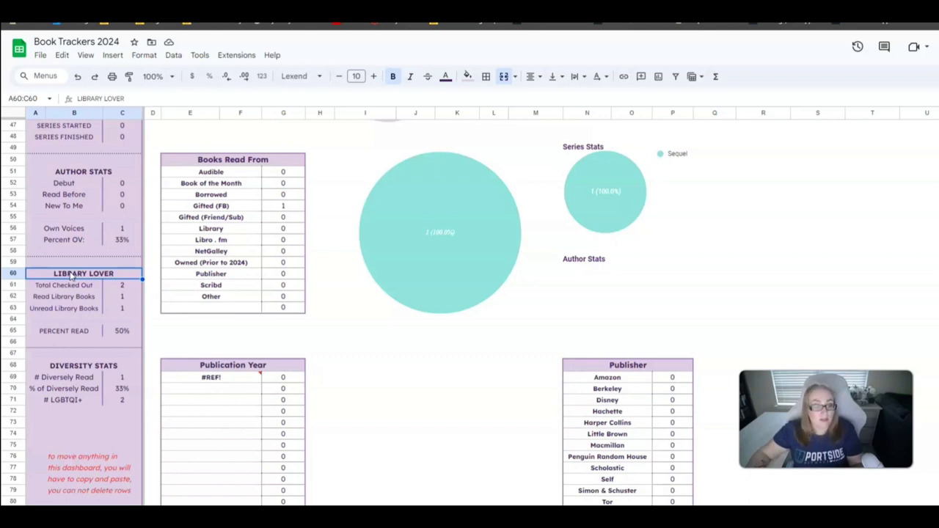
left_click(80, 366)
scroll(77, 367, "down", 3)
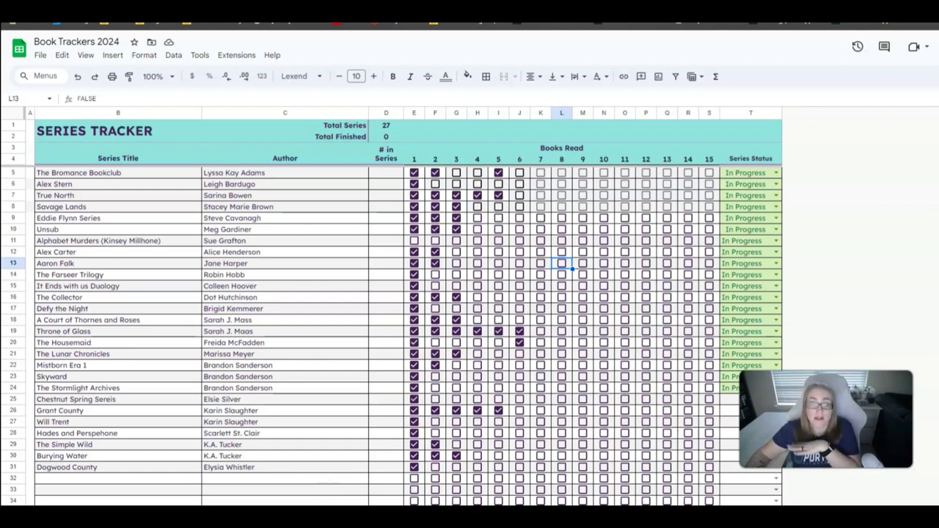
left_click_drag(14, 173, 13, 478)
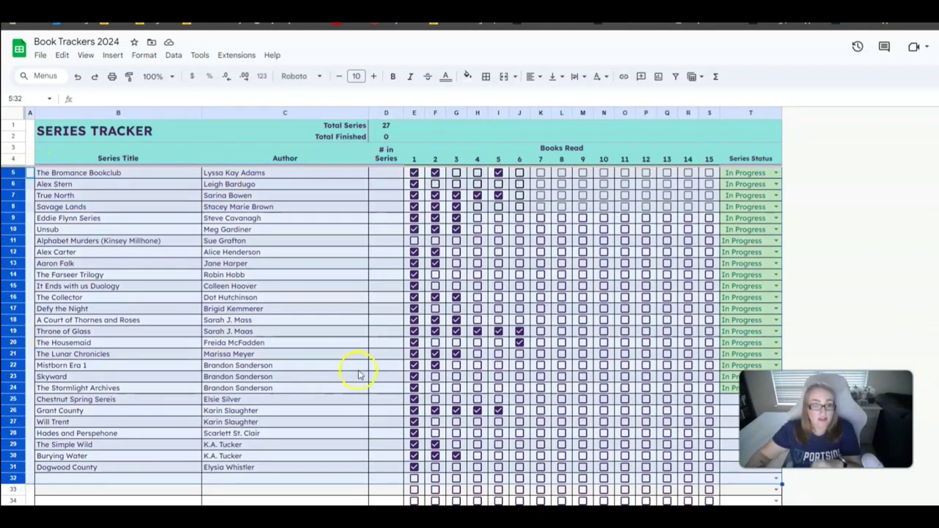
left_click(262, 489)
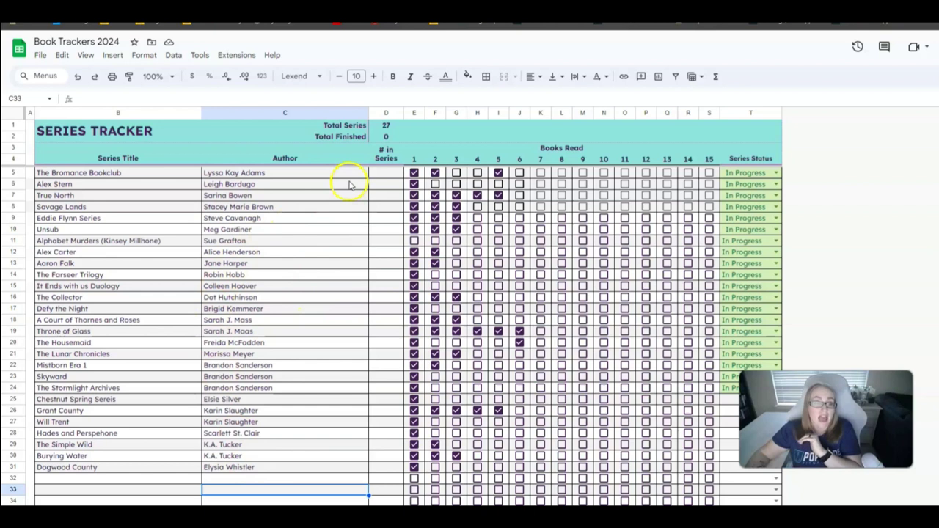
scroll(350, 185, "down", 1)
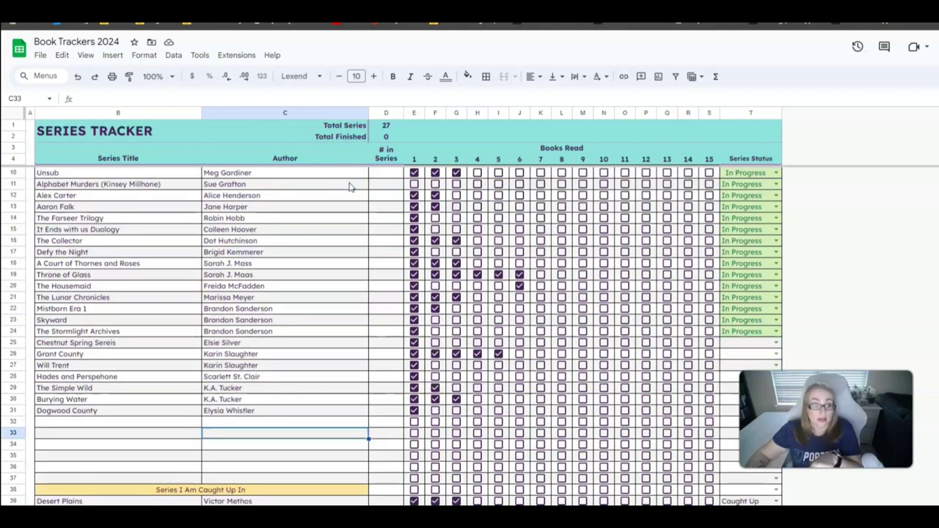
scroll(345, 184, "down", 3)
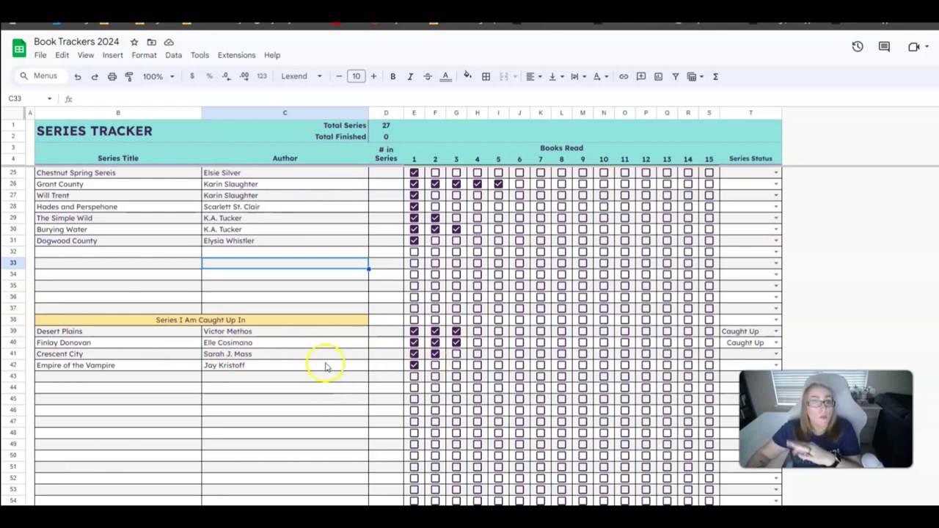
scroll(319, 346, "up", 2)
scroll(279, 268, "up", 2)
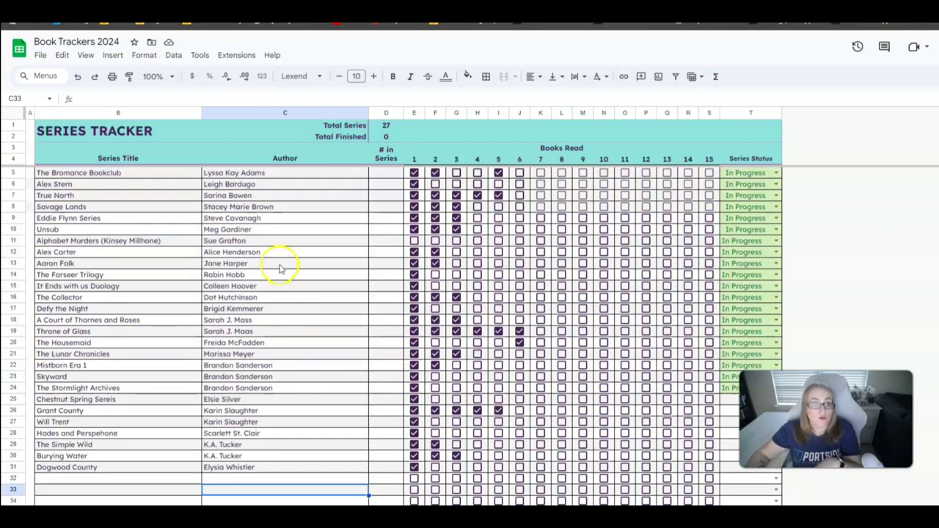
scroll(277, 264, "down", 3)
scroll(83, 311, "down", 2)
left_click(133, 312)
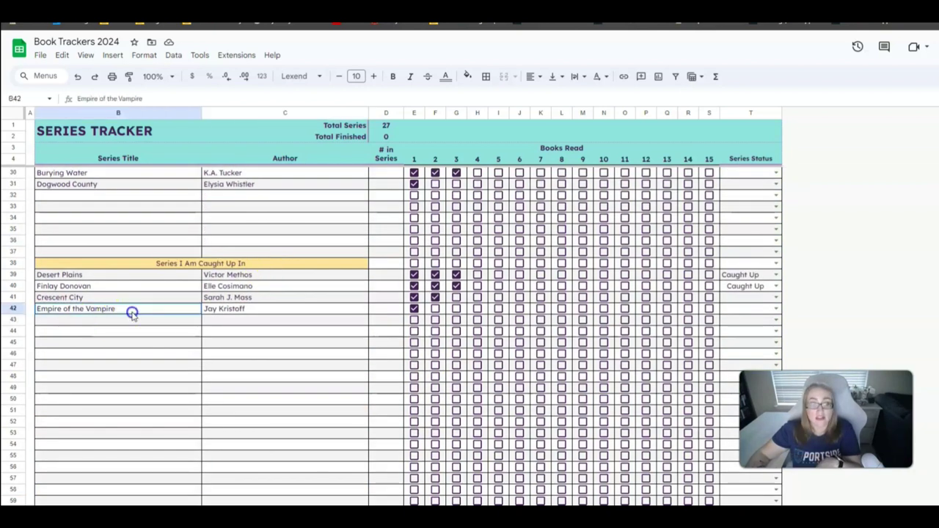
scroll(205, 293, "up", 5)
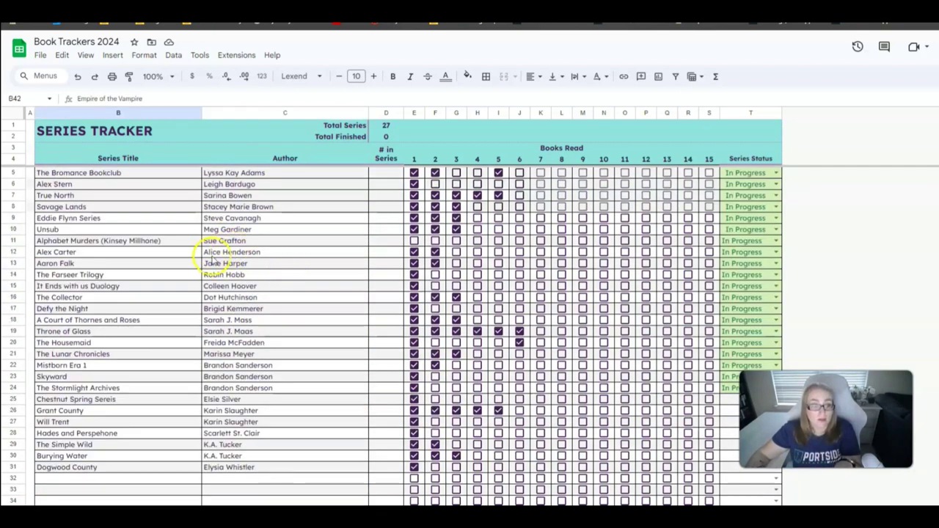
scroll(235, 268, "down", 1)
scroll(234, 275, "down", 4)
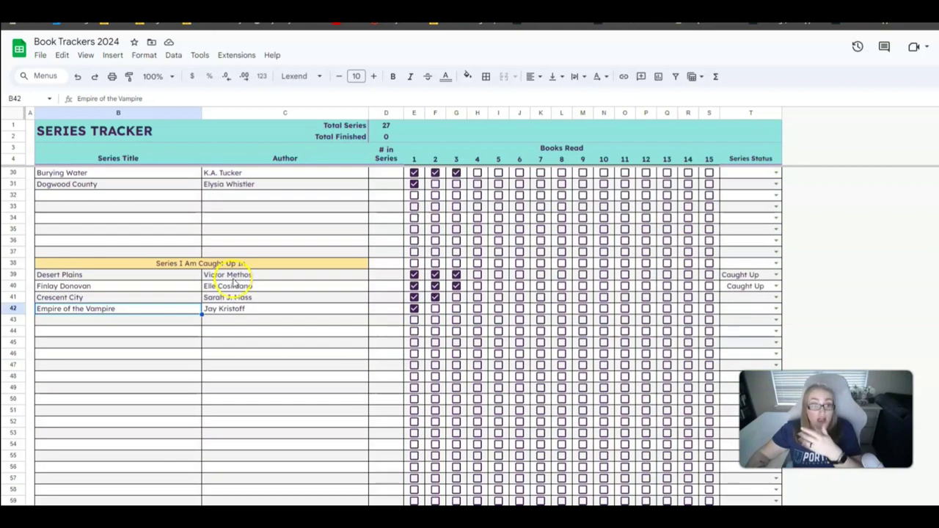
left_click(94, 297)
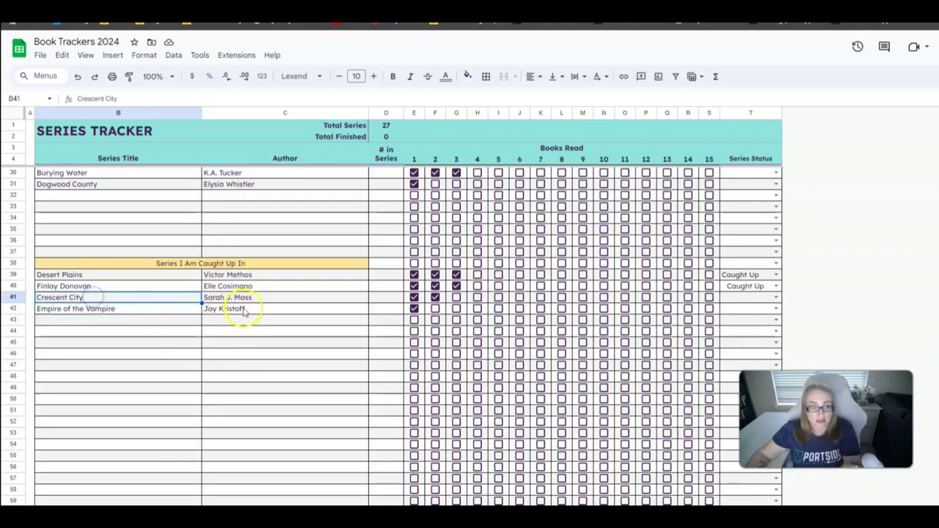
scroll(288, 317, "up", 3)
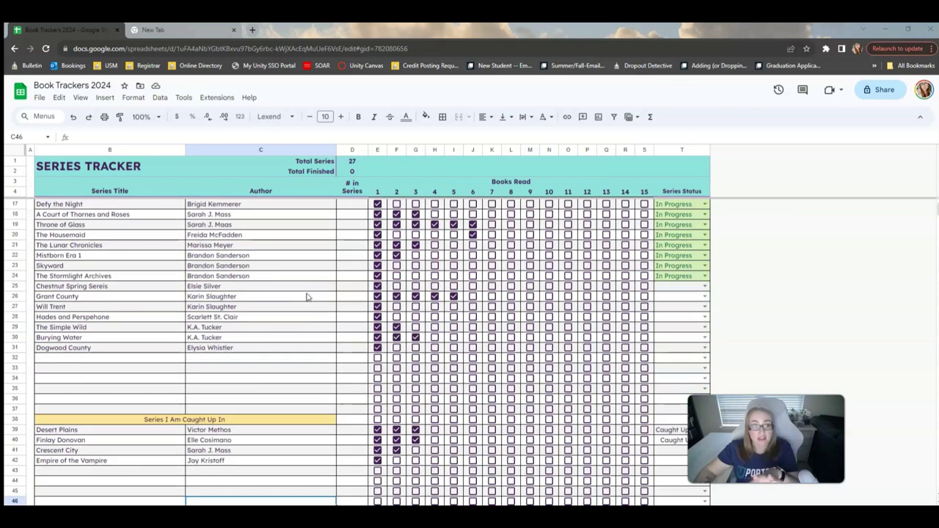
Scroll the Series Tracker and select an empty row below the caught-up series
scroll(306, 295, "down", 3)
scroll(279, 293, "down", 5)
left_click(70, 304)
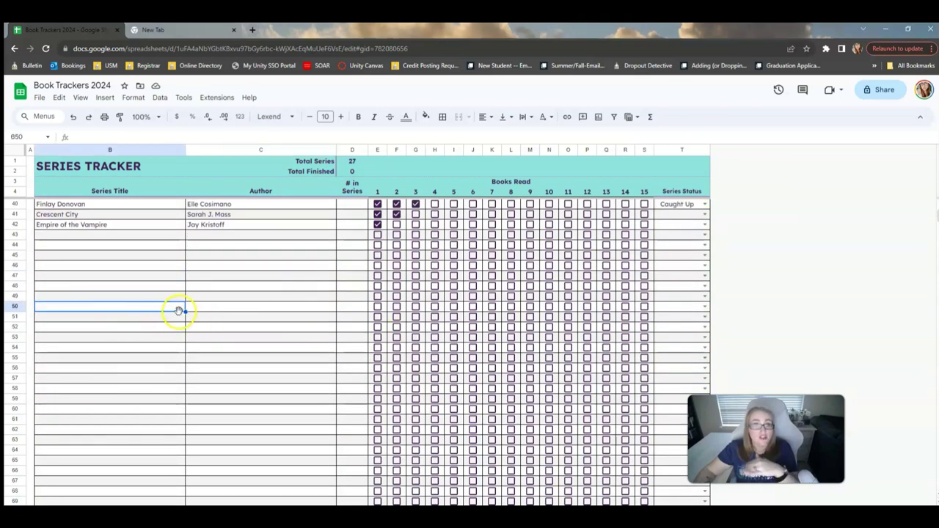
scroll(263, 286, "up", 4)
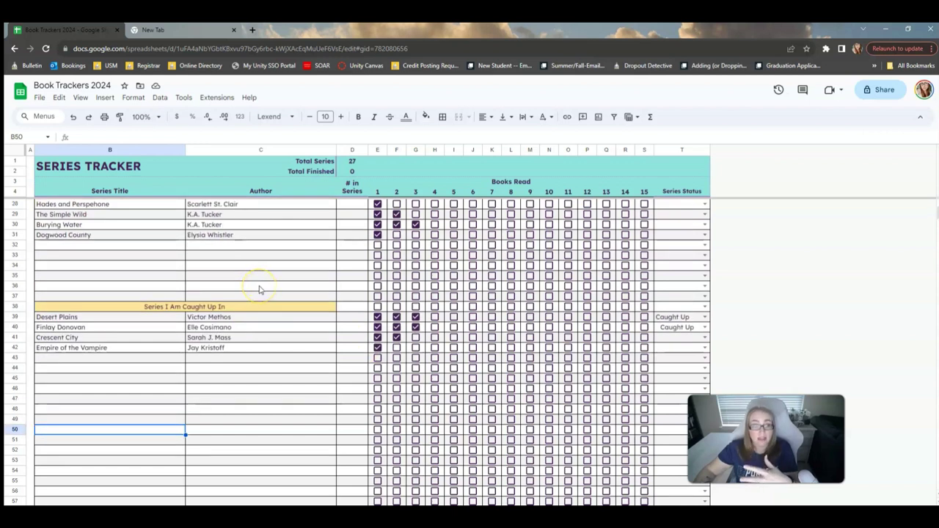
scroll(268, 297, "up", 5)
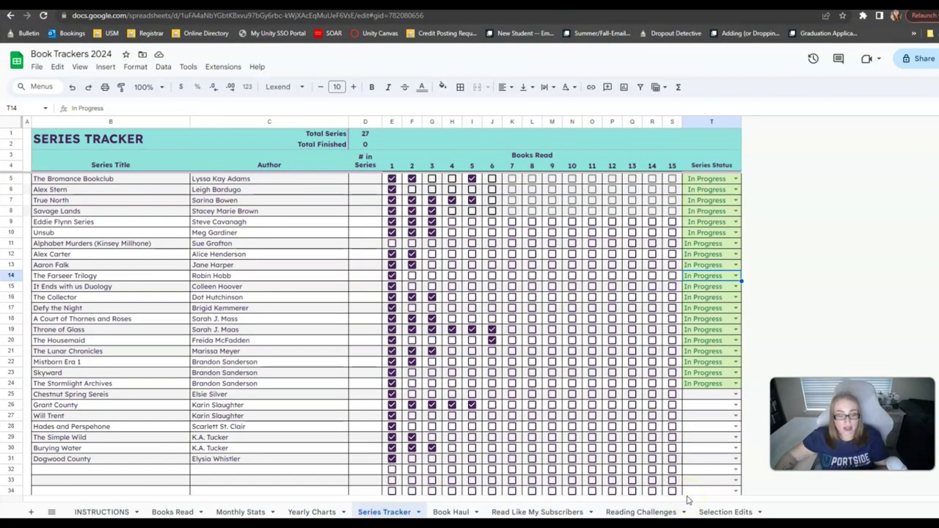
Browse the series list and select an empty cell under the caught-up series
left_click(444, 514)
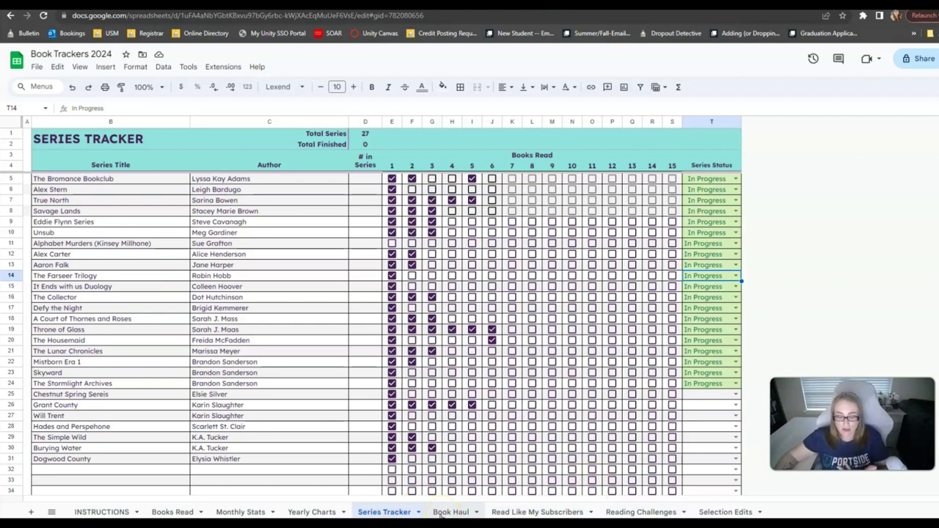
scroll(478, 269, "down", 1)
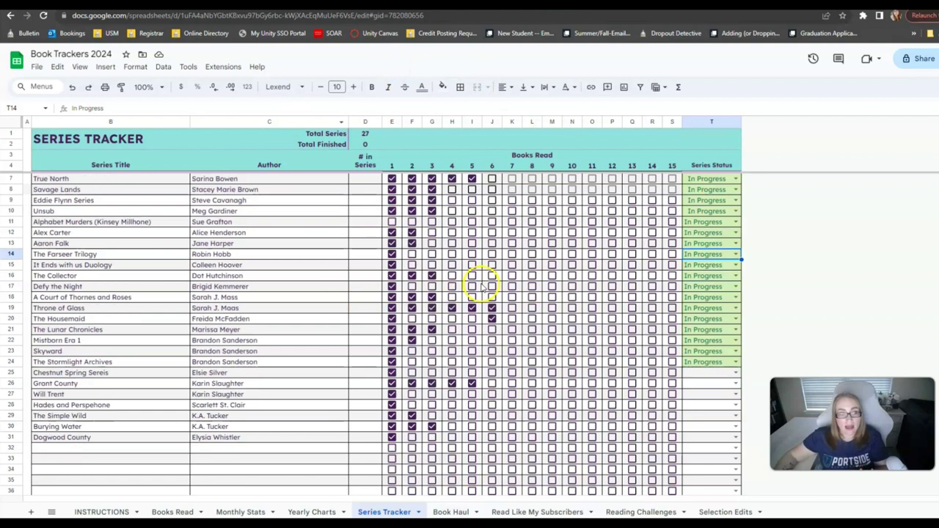
scroll(485, 261, "down", 3)
scroll(491, 257, "down", 4)
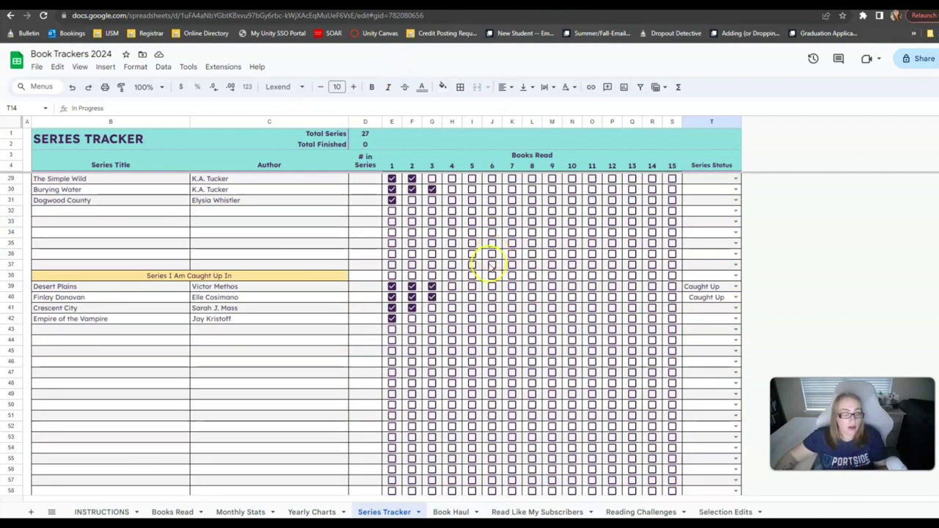
scroll(220, 389, "up", 6)
scroll(316, 369, "down", 7)
scroll(316, 369, "up", 5)
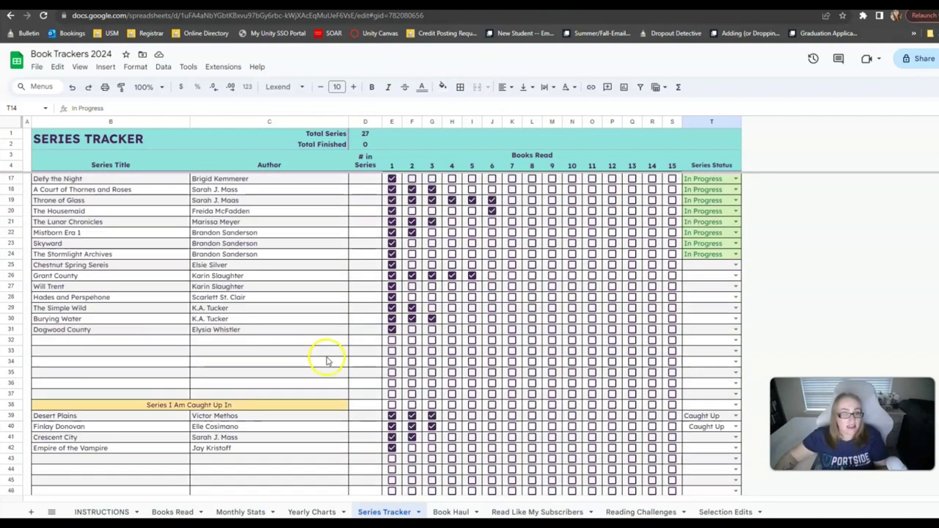
scroll(325, 356, "up", 4)
scroll(332, 362, "down", 2)
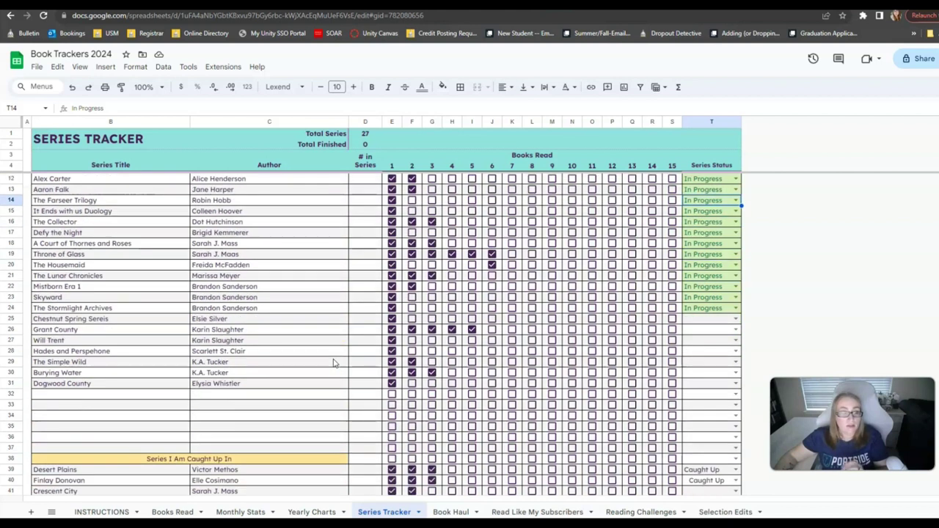
scroll(335, 361, "down", 5)
scroll(337, 363, "down", 4)
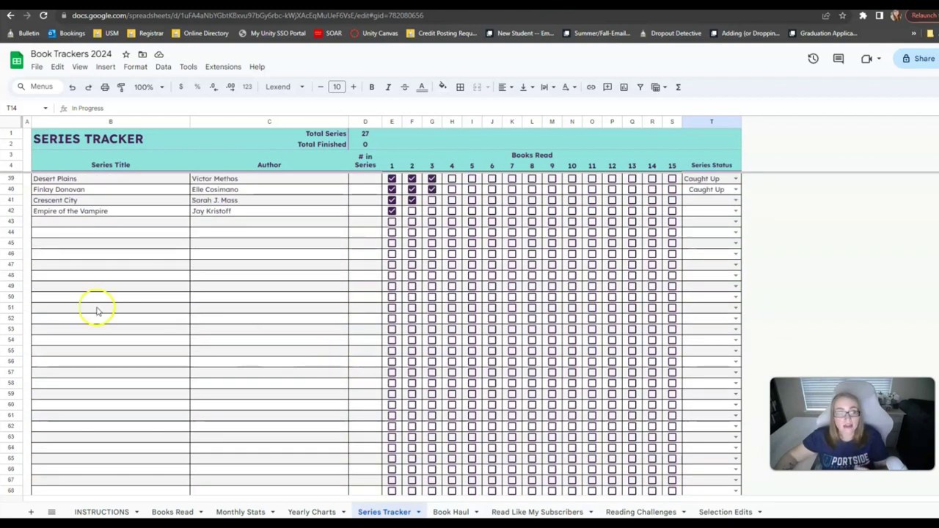
left_click(66, 264)
Scroll back up and switch to the Book Haul sheet with Ctrl+PageDown
scroll(156, 318, "up", 4)
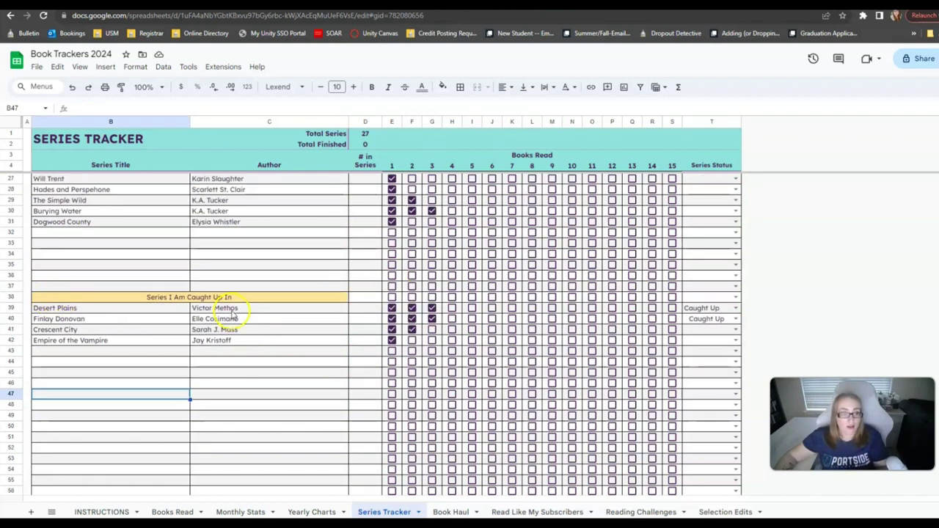
scroll(260, 318, "down", 1)
scroll(88, 287, "down", 3)
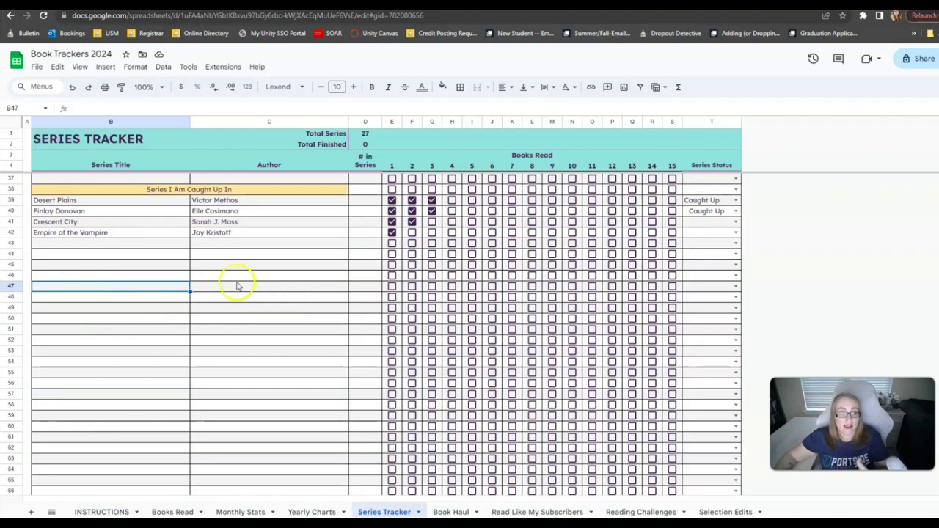
scroll(220, 301, "up", 5)
scroll(334, 220, "up", 6)
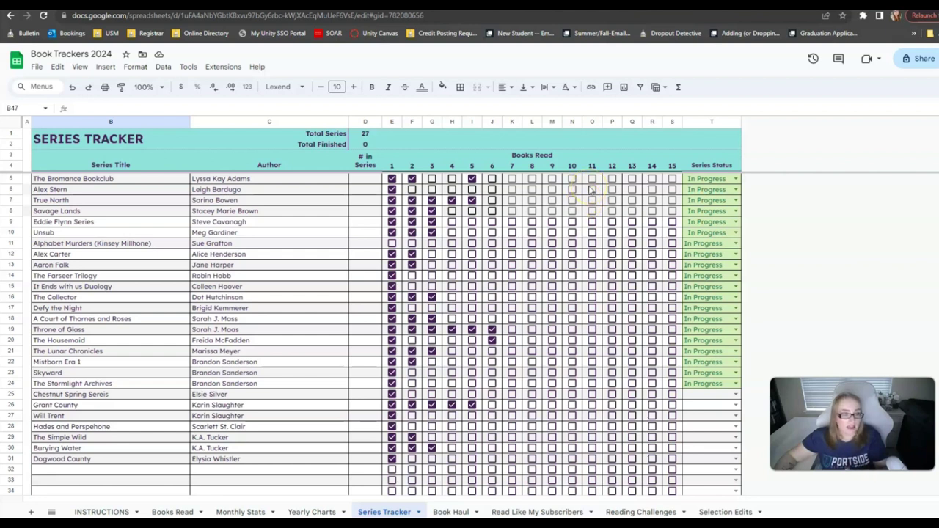
key("ctrl+Page_Down")
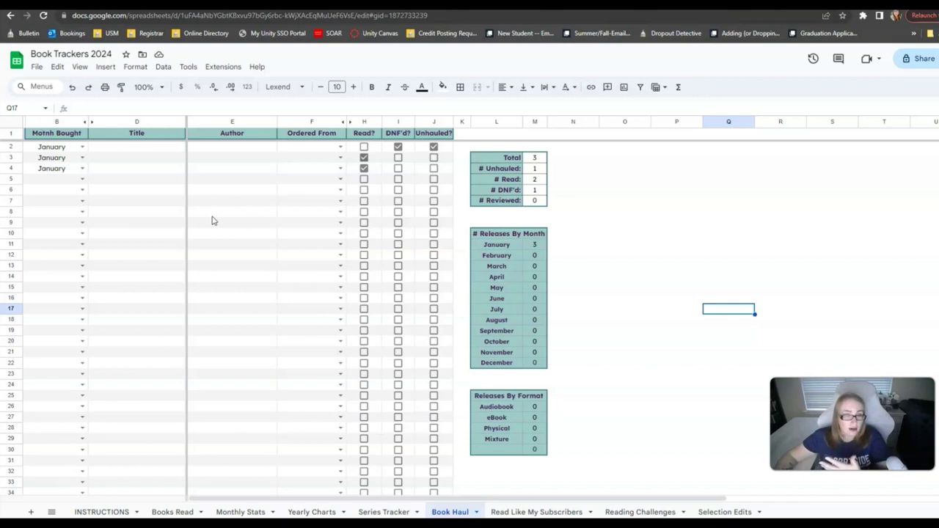
Edit the 'Motnh Bought' header in the formula bar to read 'Month Bought'
left_click(57, 133)
left_click(90, 109)
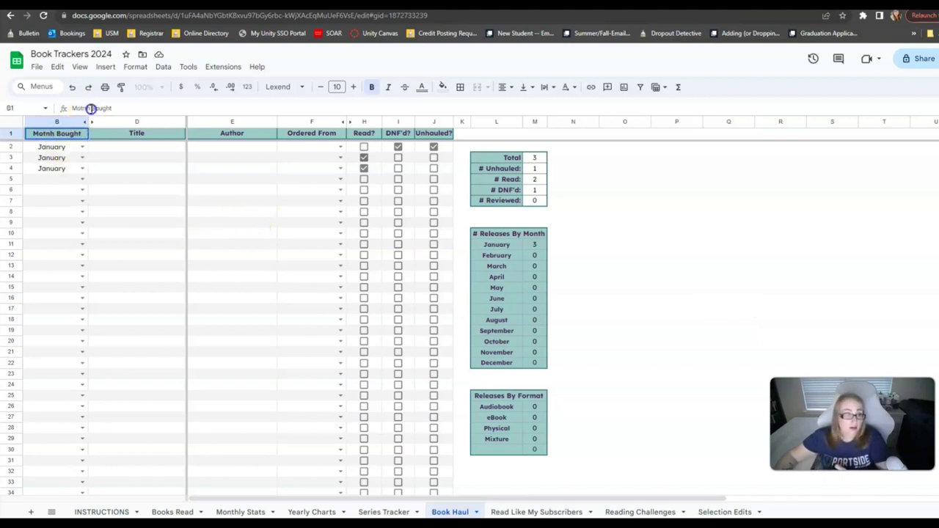
key("BackSpace")
key("BackSpace")
key("BackSpace")
type("nth")
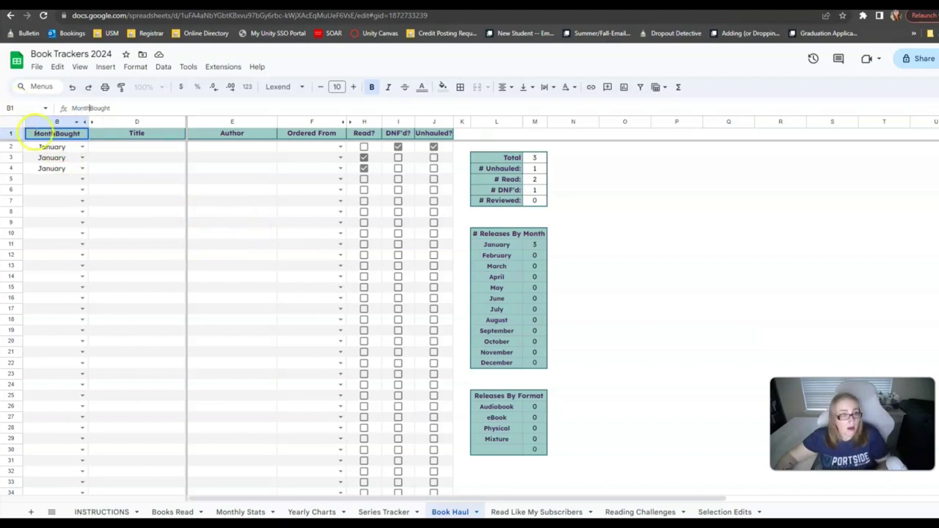
Confirm the header fix and show the Ordered From shop dropdown for the first purchase
left_click(232, 133)
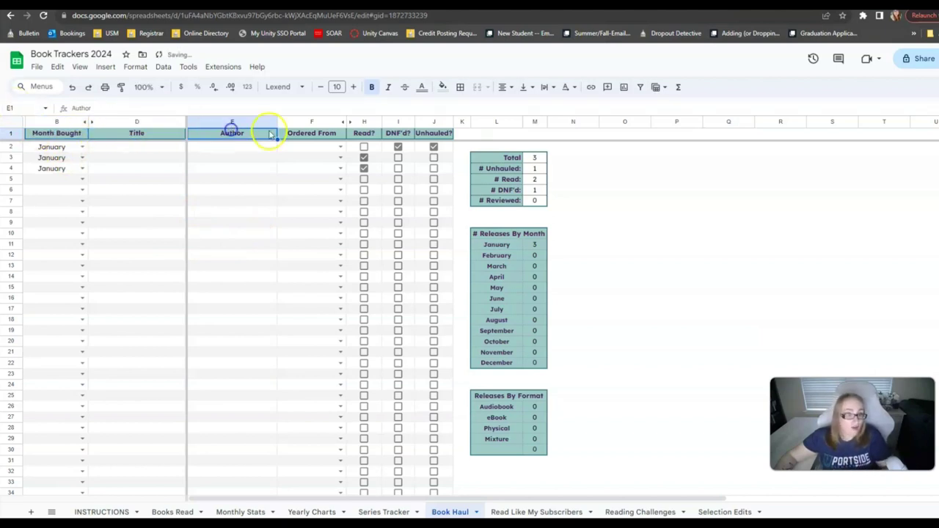
left_click(312, 133)
left_click(339, 147)
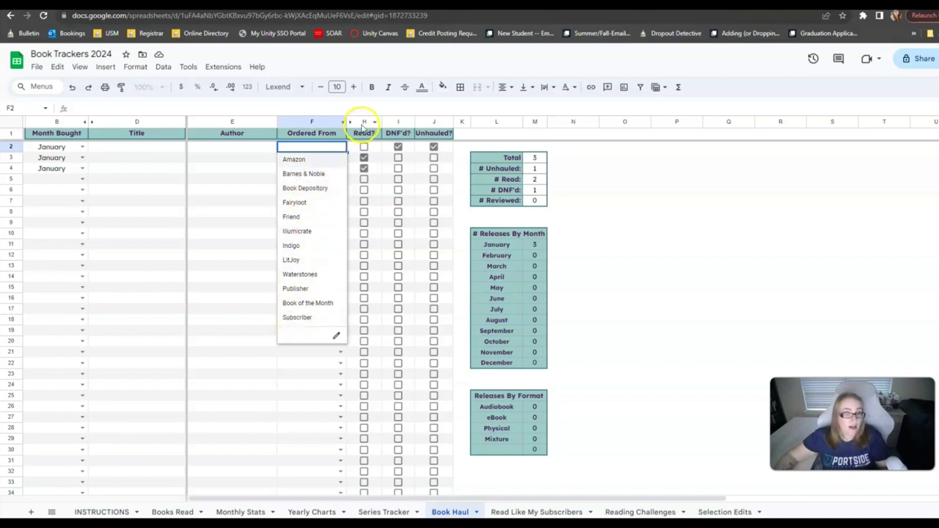
Test the counts by ticking three Read? boxes and one DNF'd? box, then undo them
left_click(364, 122)
left_click(364, 147)
left_click(364, 179)
left_click(364, 201)
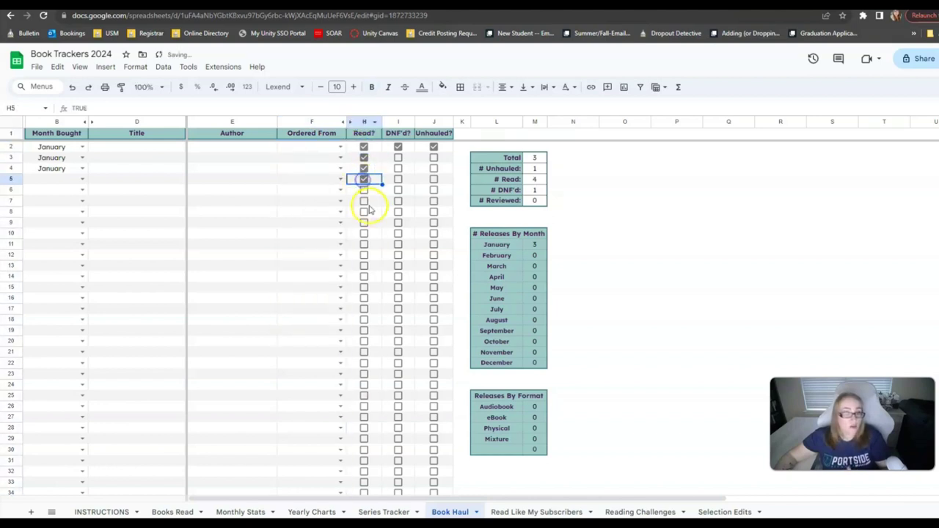
left_click(398, 157)
key("ctrl+z")
key("ctrl+z")
key("ctrl+z")
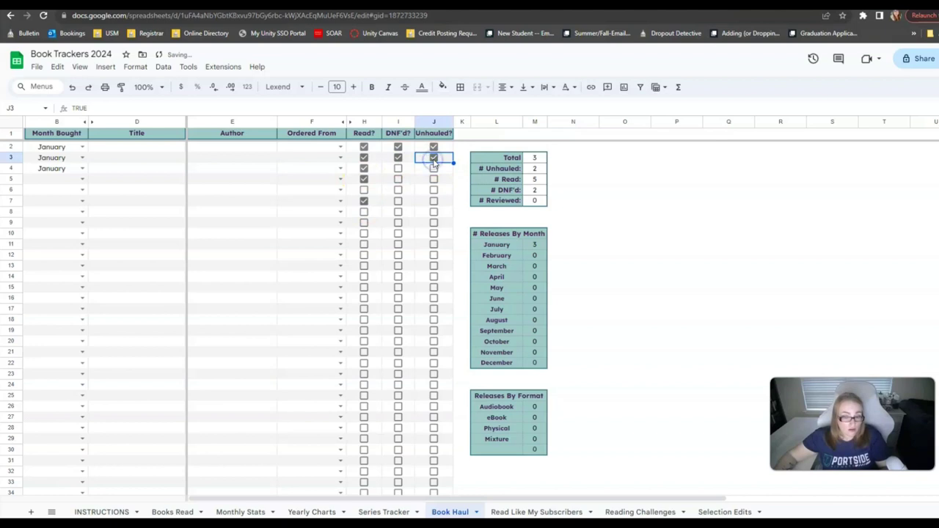
key("ctrl+z")
key("ctrl+z")
key("ctrl+z")
Mark the first book Unhauled with its Read? box left unticked, then review the stat labels
left_click(364, 147)
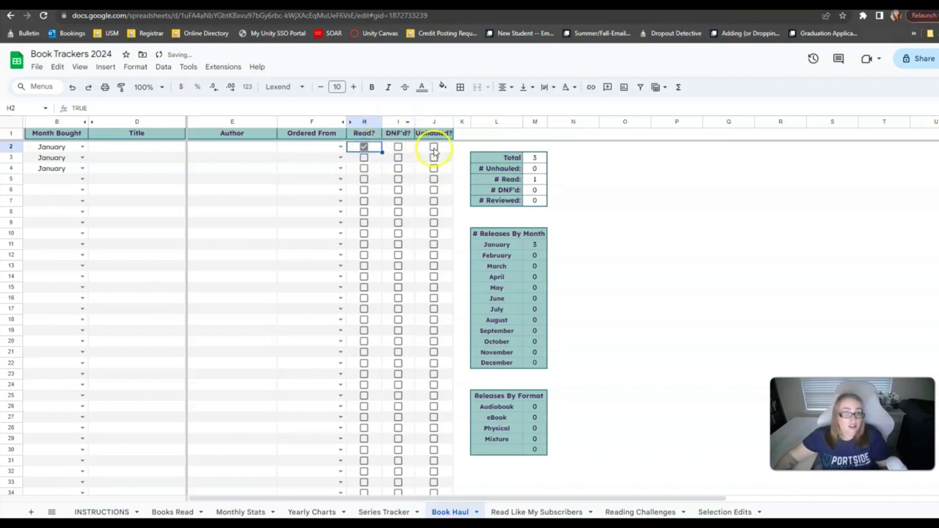
left_click(433, 148)
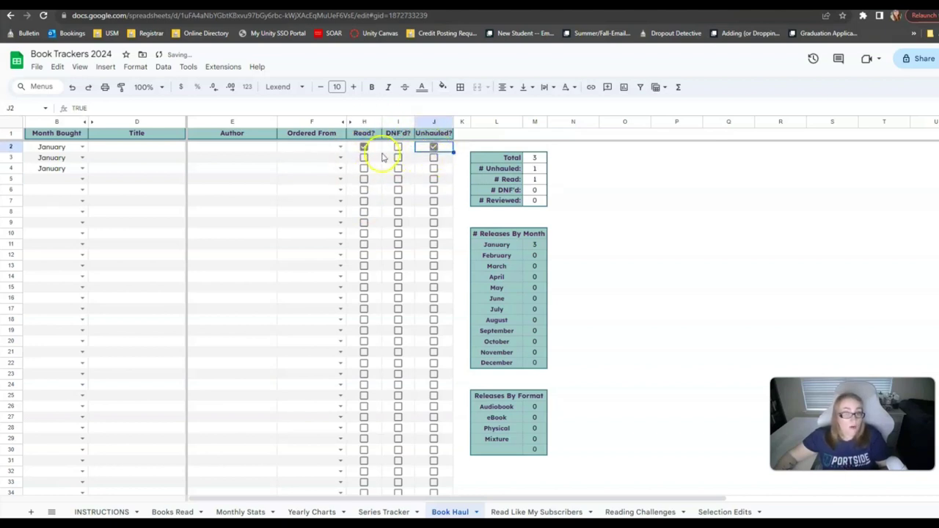
left_click(364, 148)
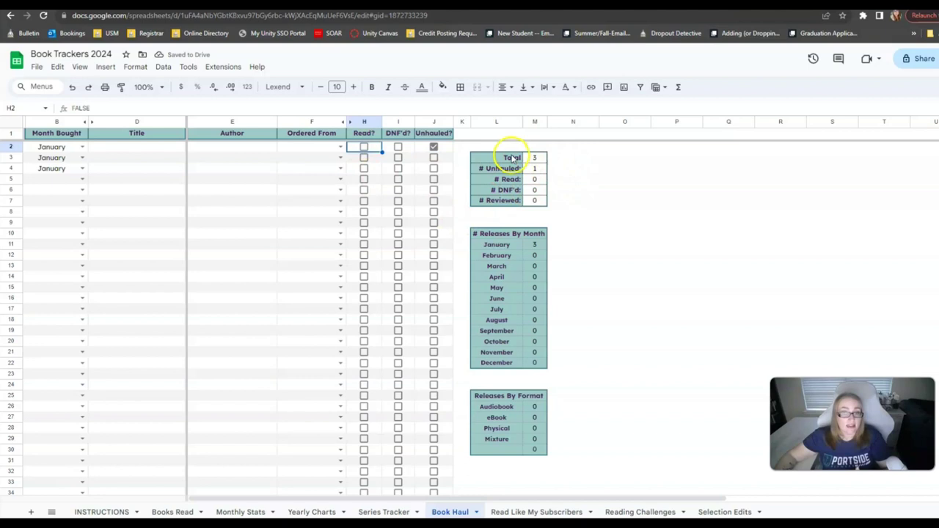
left_click(512, 169)
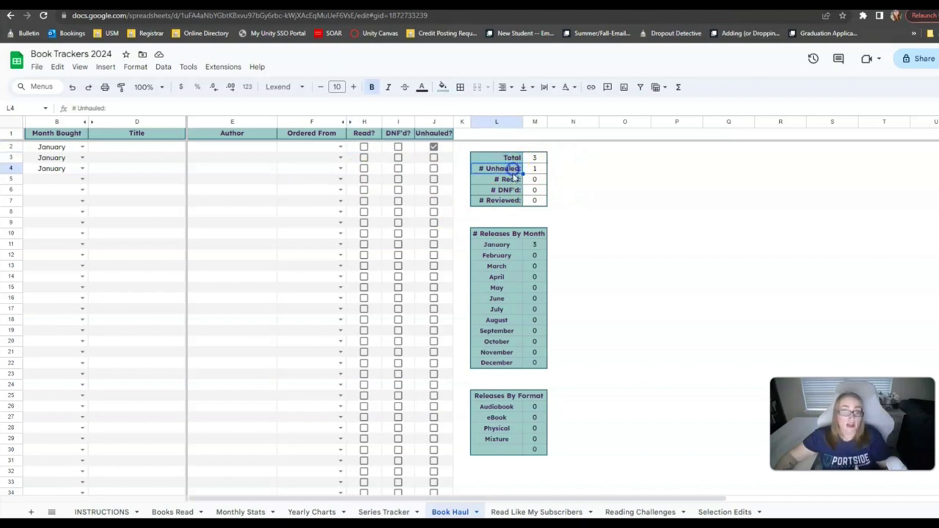
left_click(510, 179)
left_click(508, 190)
Review the # Reviewed, Releases By Month and Releases By Format stats, then go to Read Like My Subscribers
left_click(506, 200)
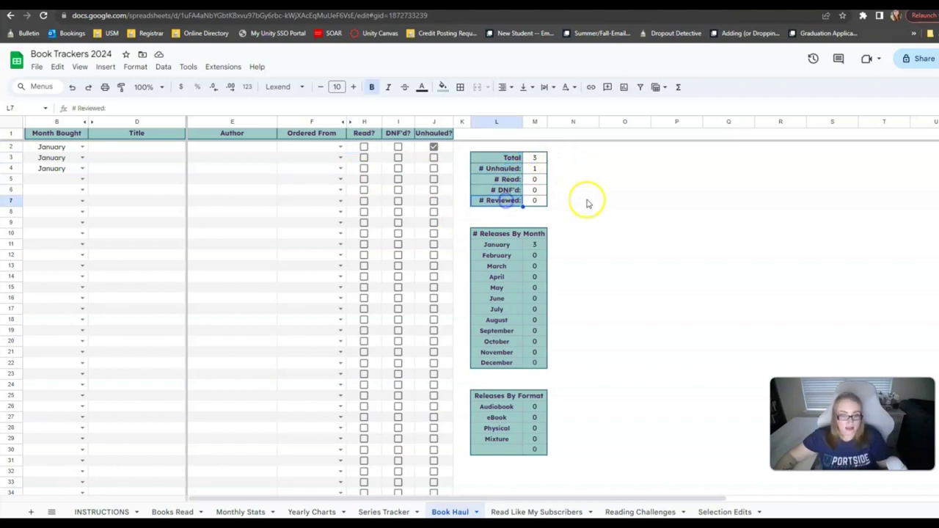
scroll(498, 213, "down", 1)
left_click(499, 213)
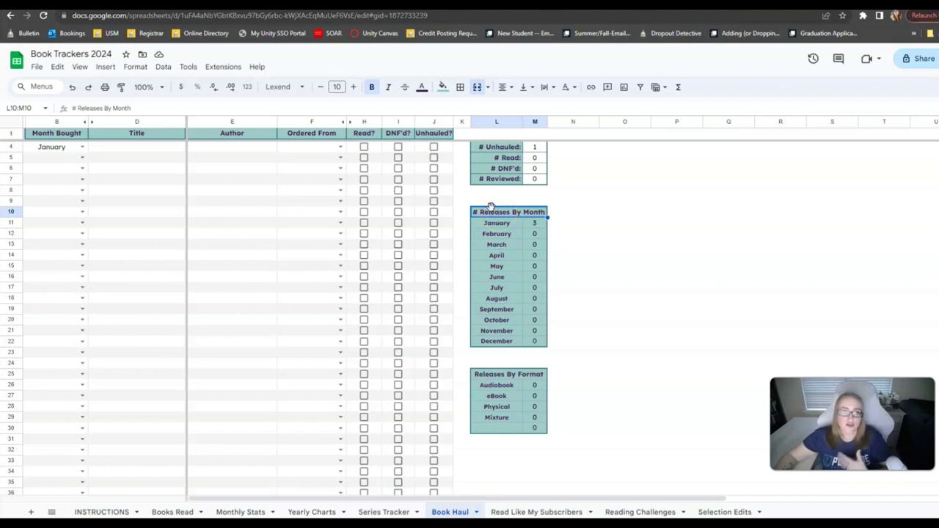
left_click(483, 376)
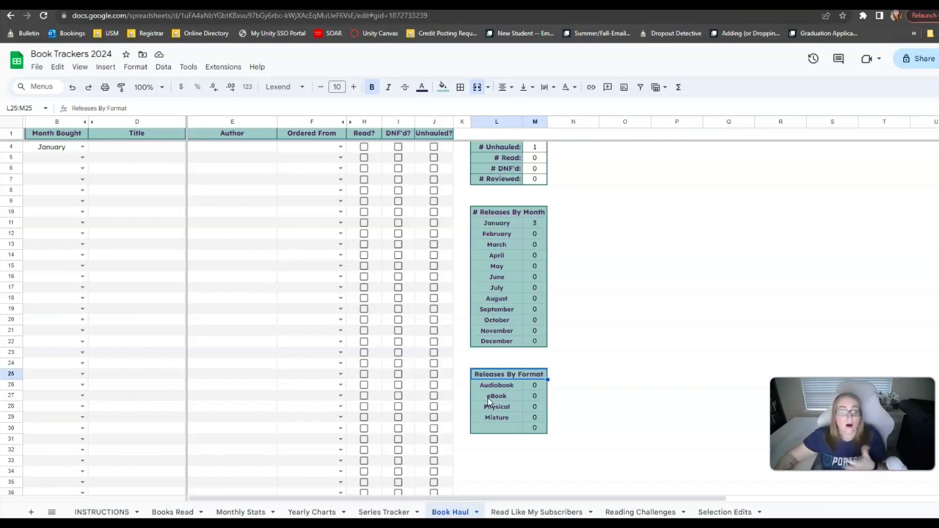
key("ctrl+Page_Down")
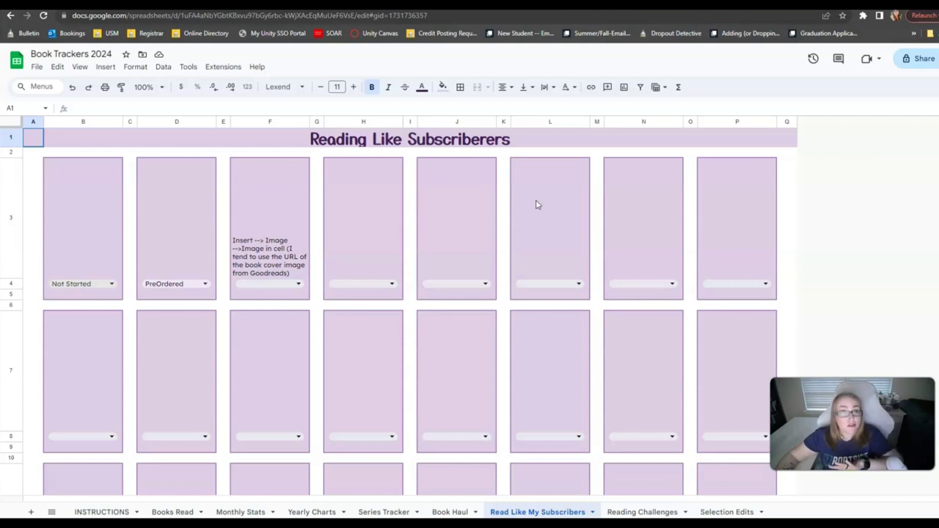
Check a book-cover card's reading status options, then go to the Reading Challenges sheet
scroll(839, 226, "down", 3)
scroll(849, 245, "down", 3)
scroll(839, 281, "up", 6)
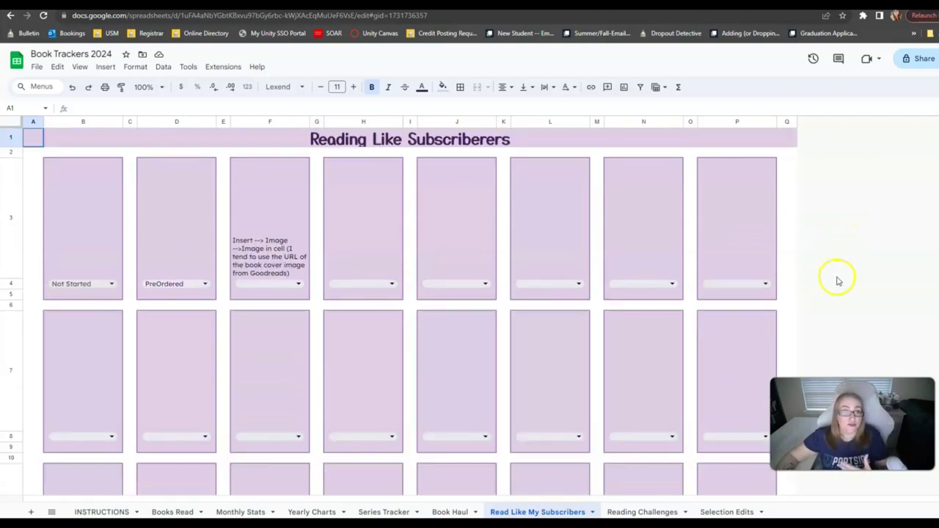
left_click(80, 191)
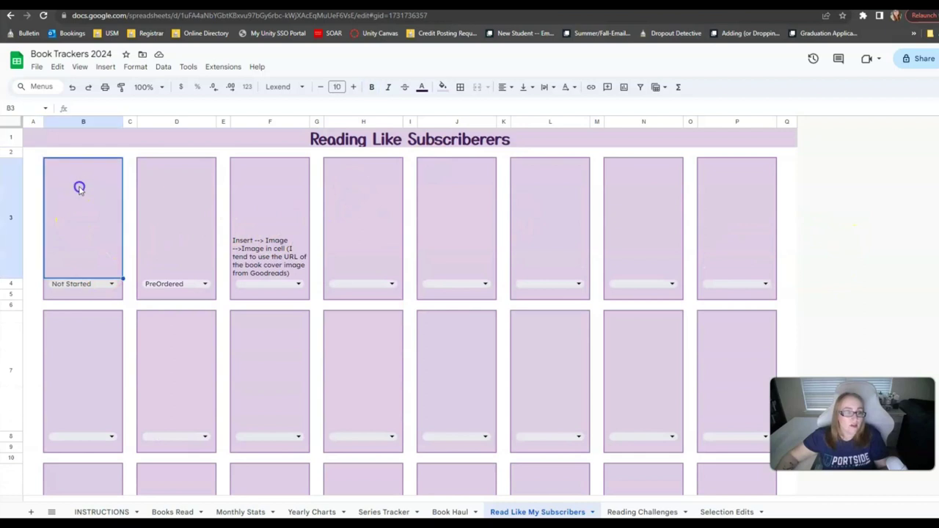
left_click(111, 285)
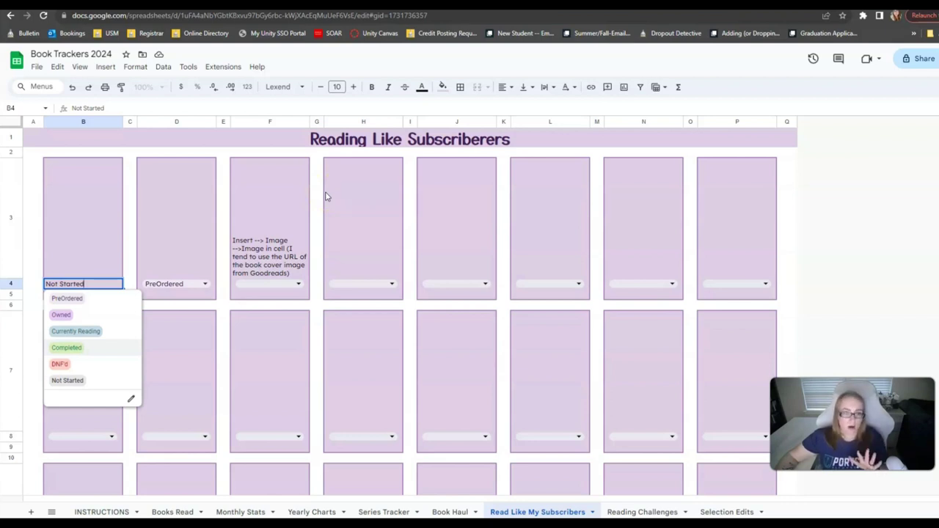
left_click(640, 511)
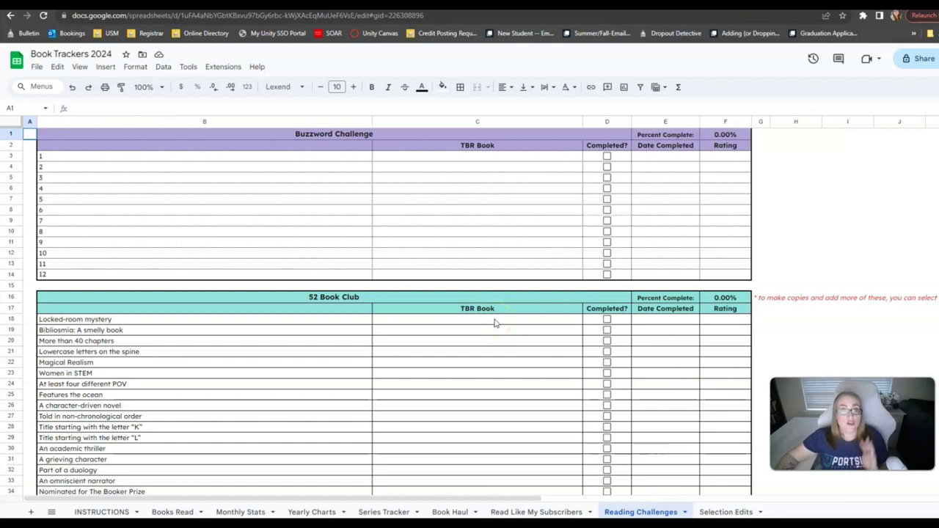
left_click(543, 336)
left_click(321, 133)
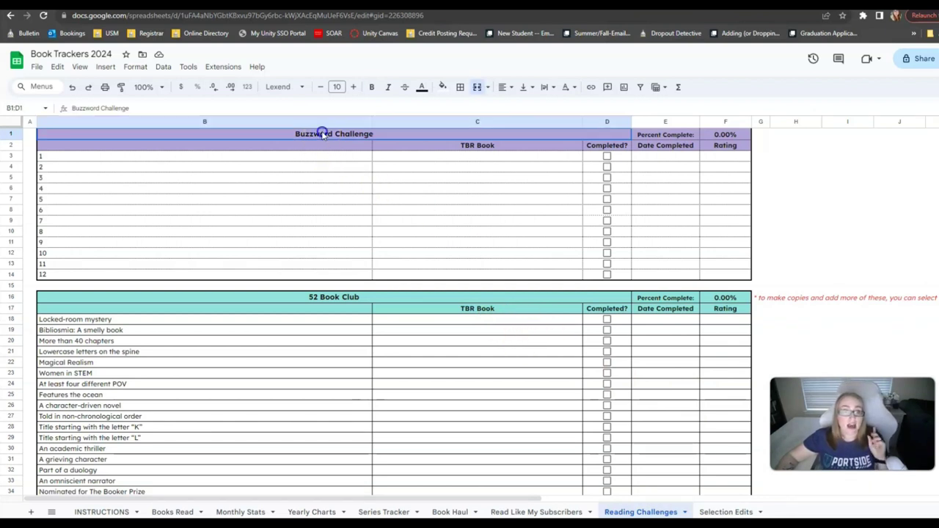
left_click(328, 122)
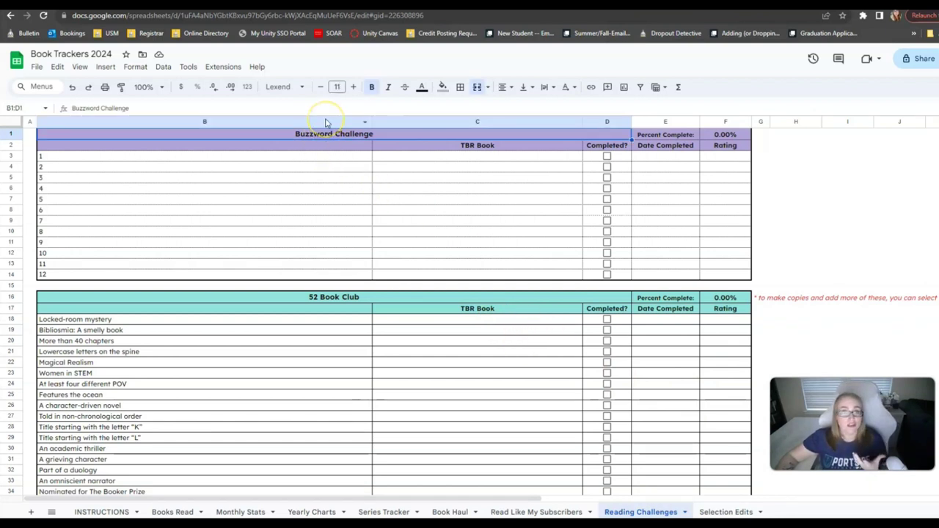
left_click(314, 111)
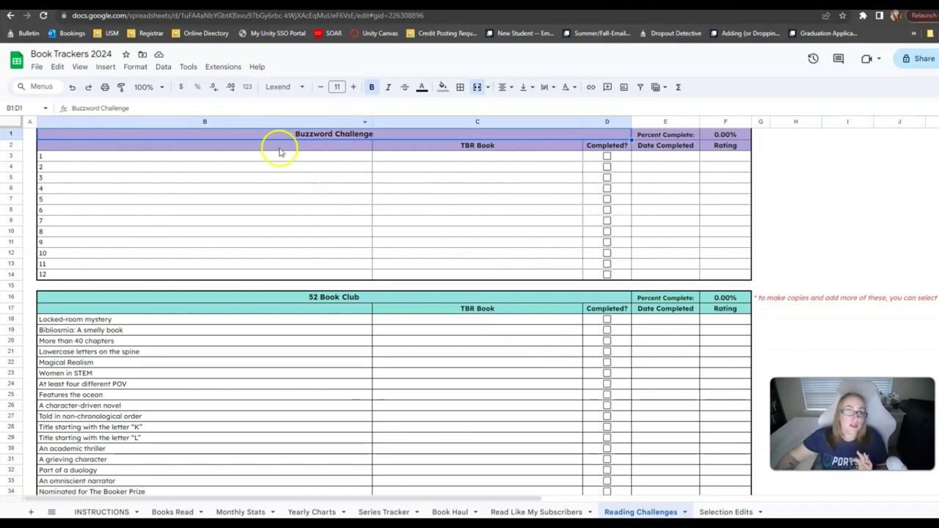
left_click(212, 155)
left_click(205, 256)
scroll(294, 249, "down", 2)
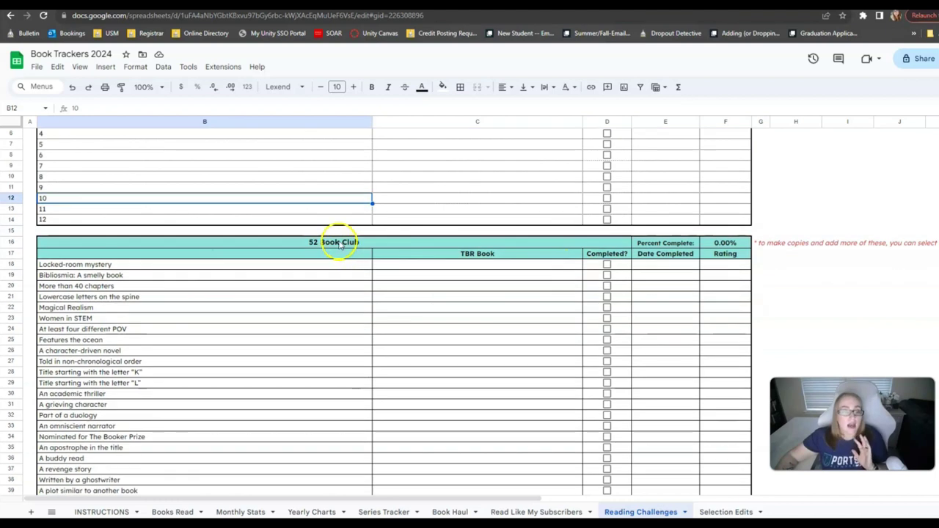
left_click(339, 240)
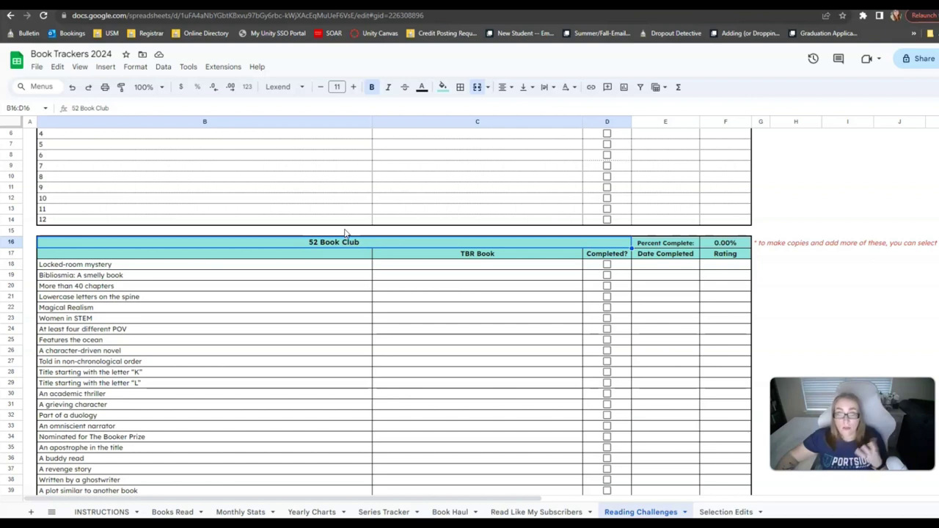
scroll(528, 340, "down", 2)
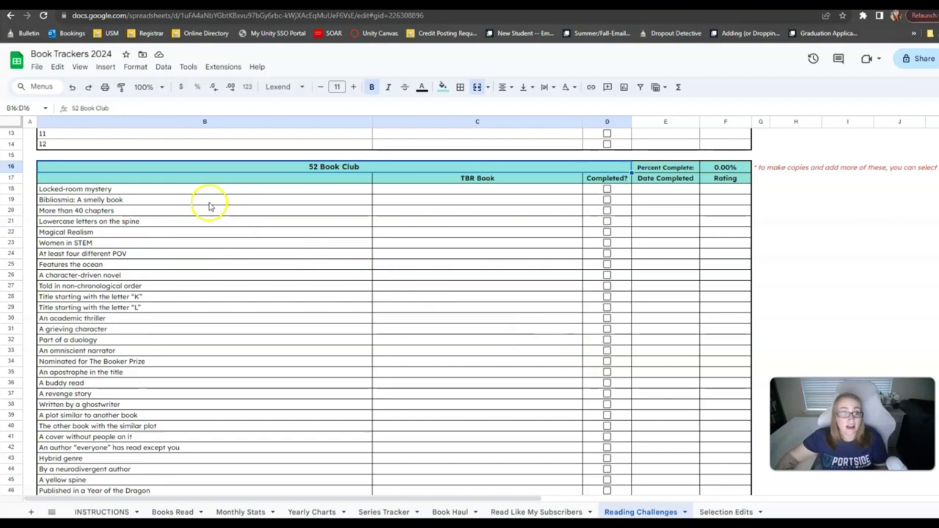
scroll(191, 198, "down", 2)
scroll(213, 220, "down", 4)
scroll(367, 267, "down", 3)
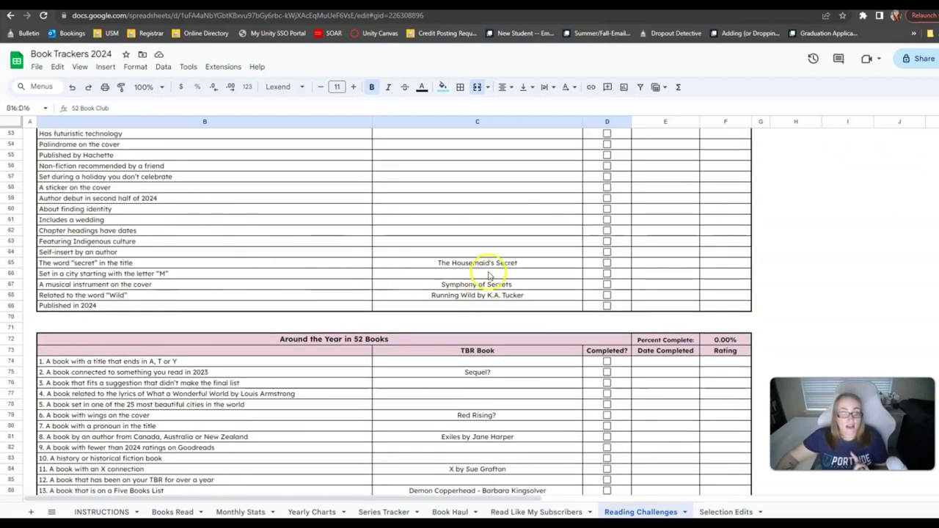
scroll(568, 297, "up", 1)
scroll(569, 293, "up", 3)
scroll(569, 293, "up", 2)
scroll(579, 279, "up", 5)
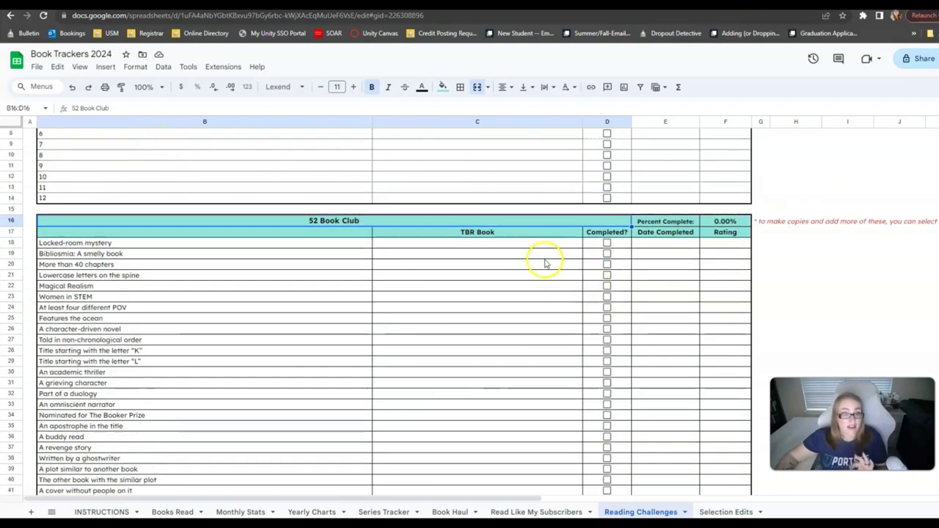
scroll(544, 264, "down", 12)
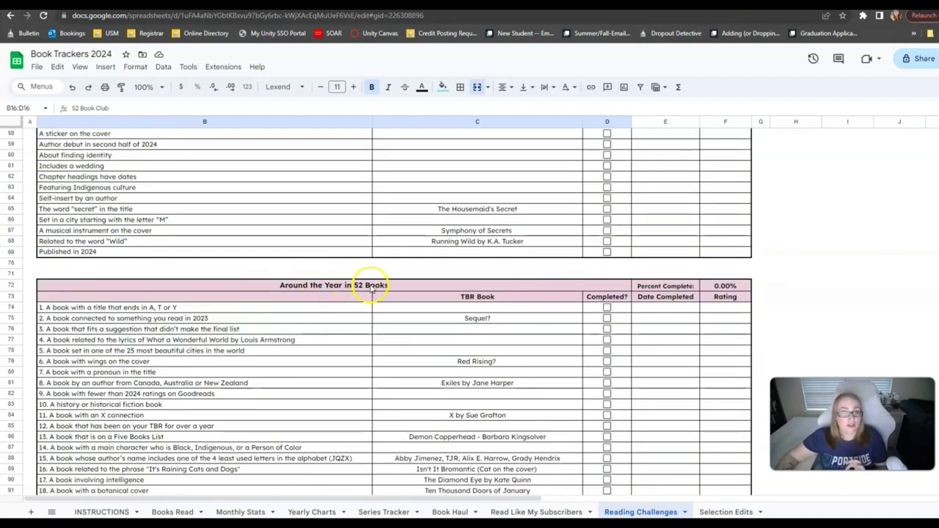
scroll(230, 294, "up", 2)
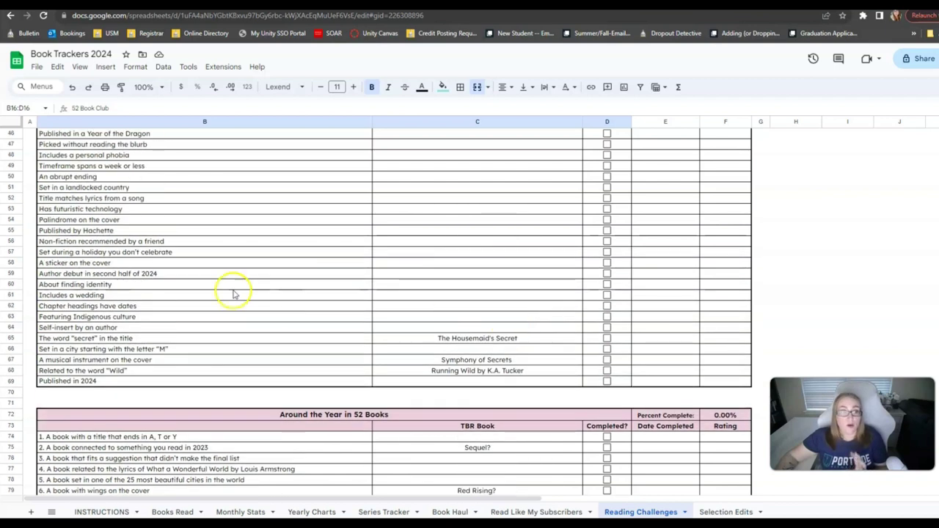
scroll(411, 326, "down", 3)
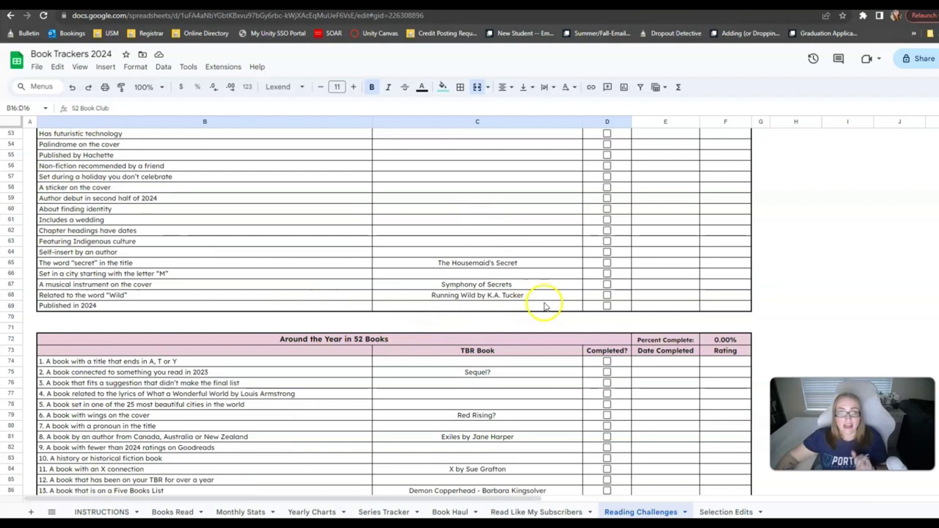
scroll(546, 323, "down", 7)
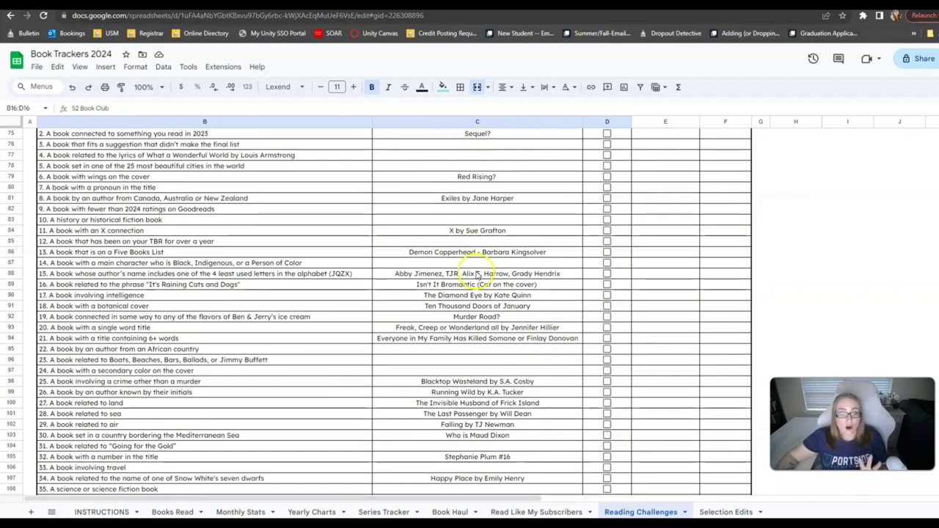
scroll(509, 323, "down", 2)
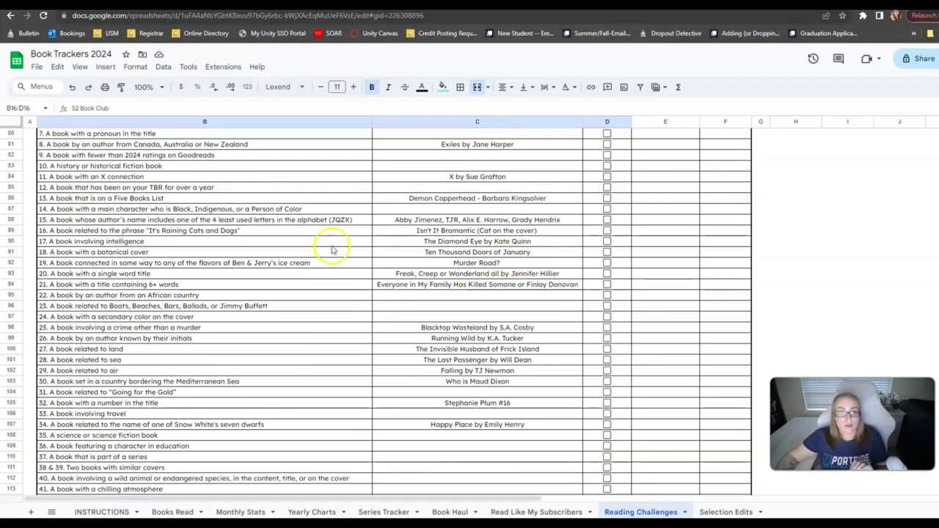
scroll(338, 247, "up", 3)
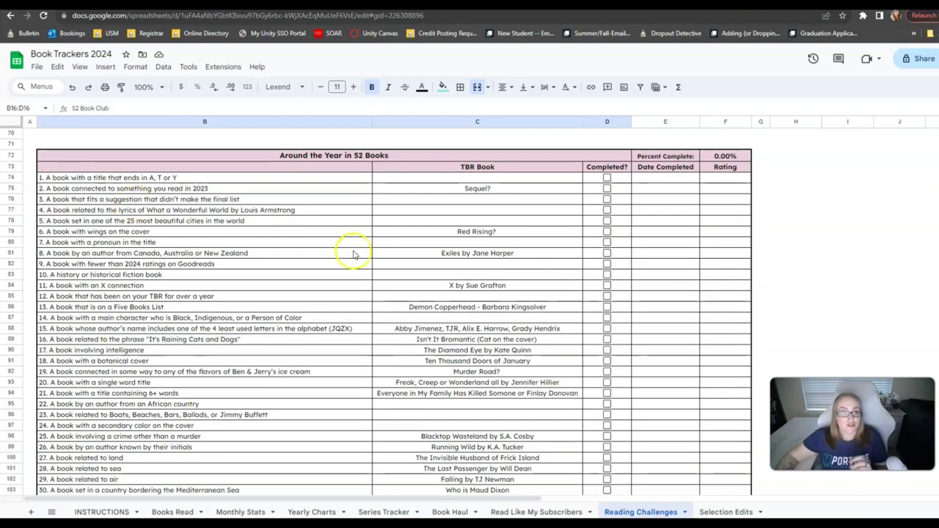
scroll(227, 220, "up", 8)
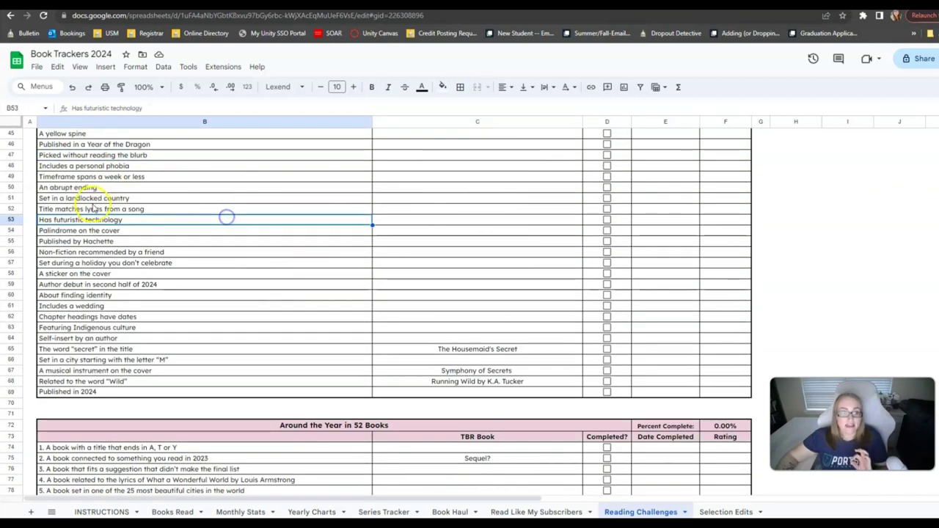
left_click(86, 177)
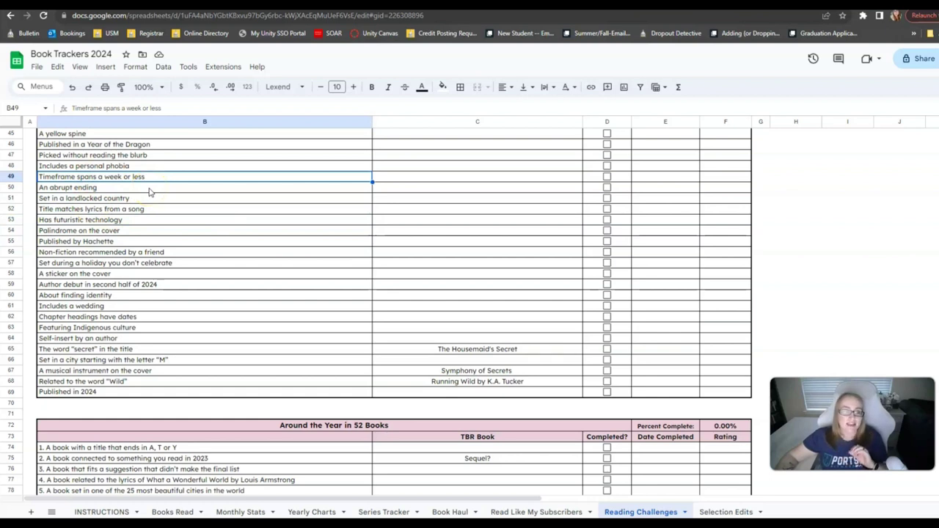
left_click(161, 190)
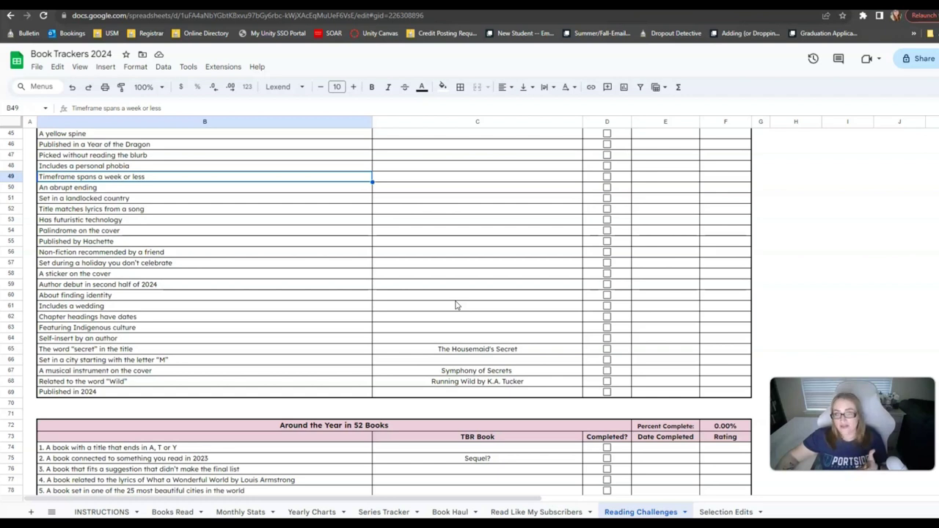
scroll(404, 325, "up", 4)
scroll(455, 377, "up", 10)
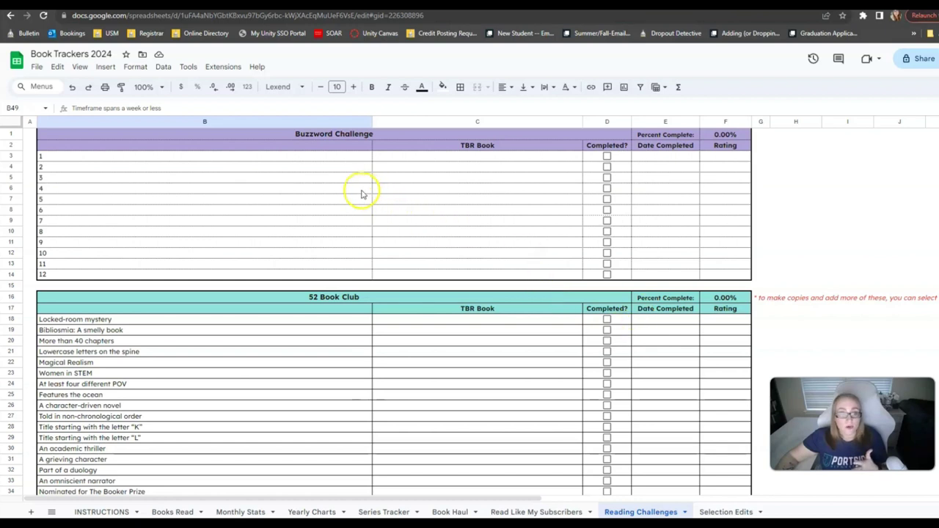
left_click(348, 136)
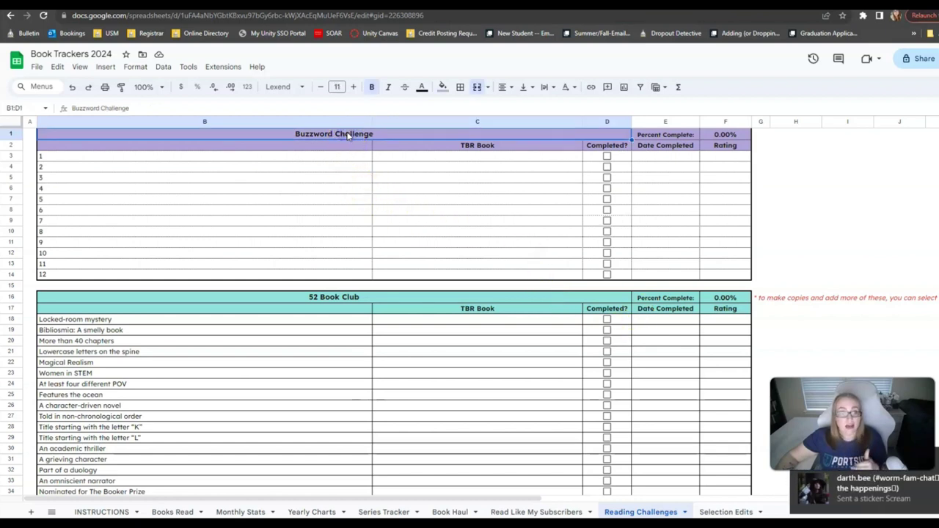
left_click(133, 148)
left_click(136, 211)
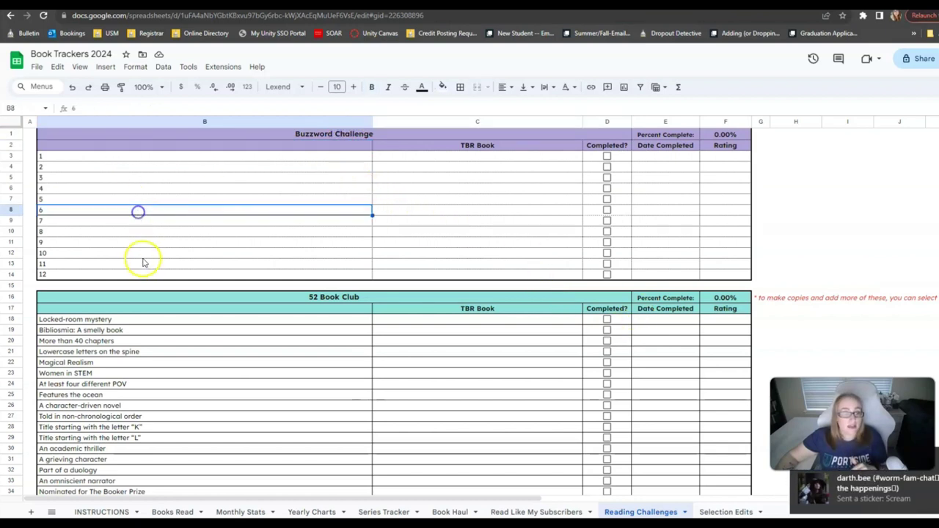
left_click(132, 278)
left_click(130, 189)
left_click(140, 147)
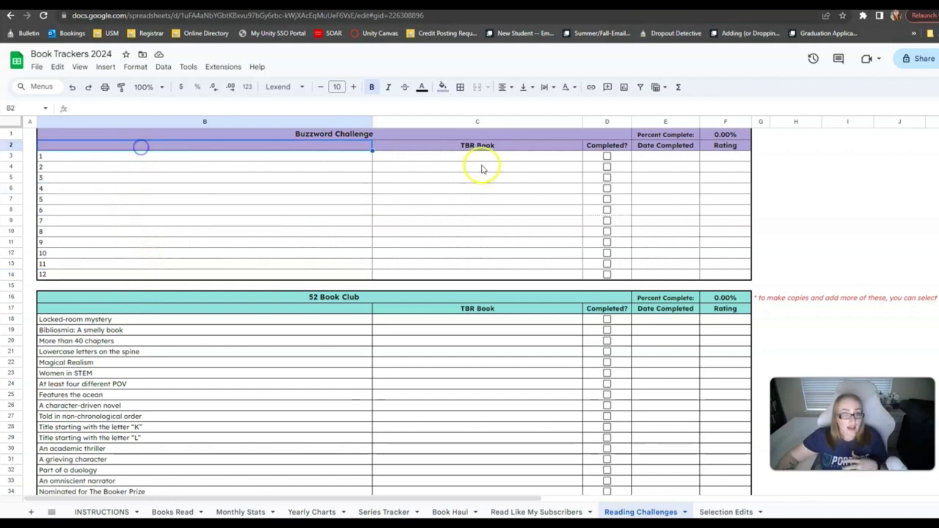
left_click(482, 145)
left_click(467, 210)
left_click(464, 273)
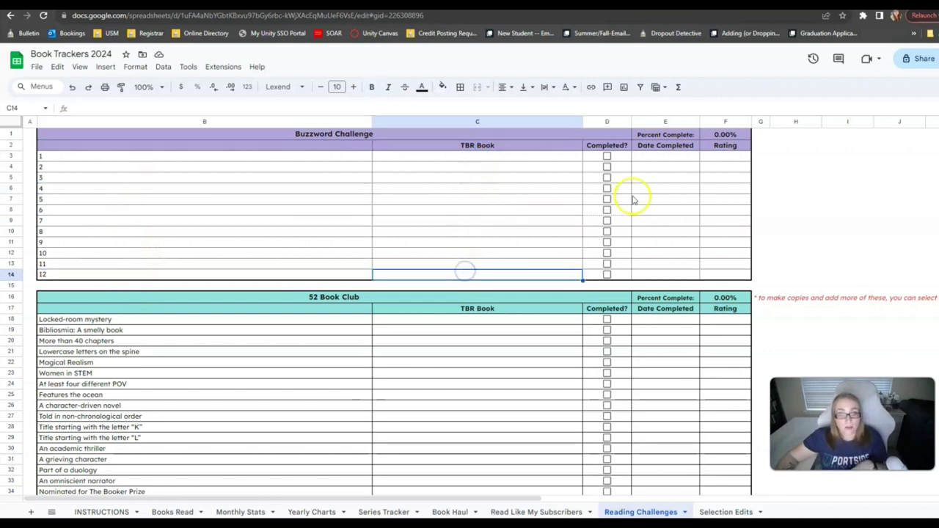
left_click(609, 143)
left_click(665, 148)
left_click(727, 147)
left_click(741, 274)
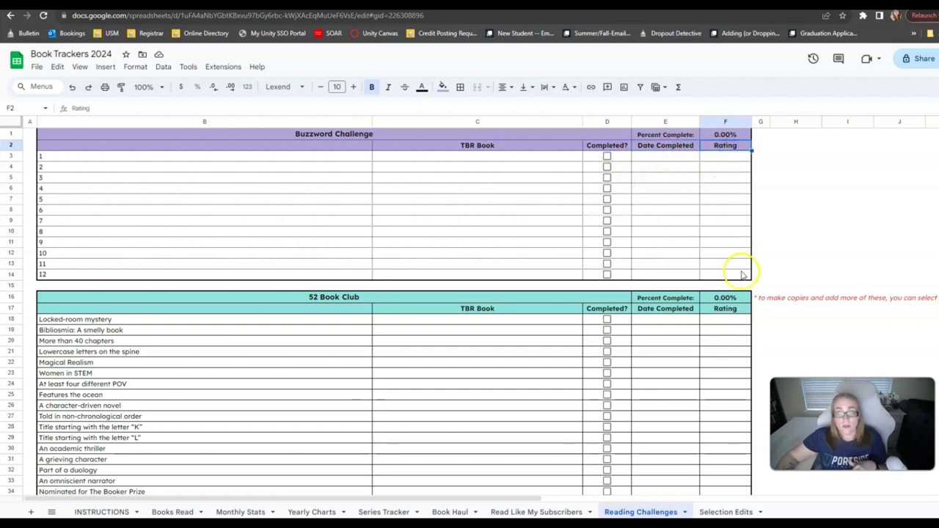
left_click(728, 138)
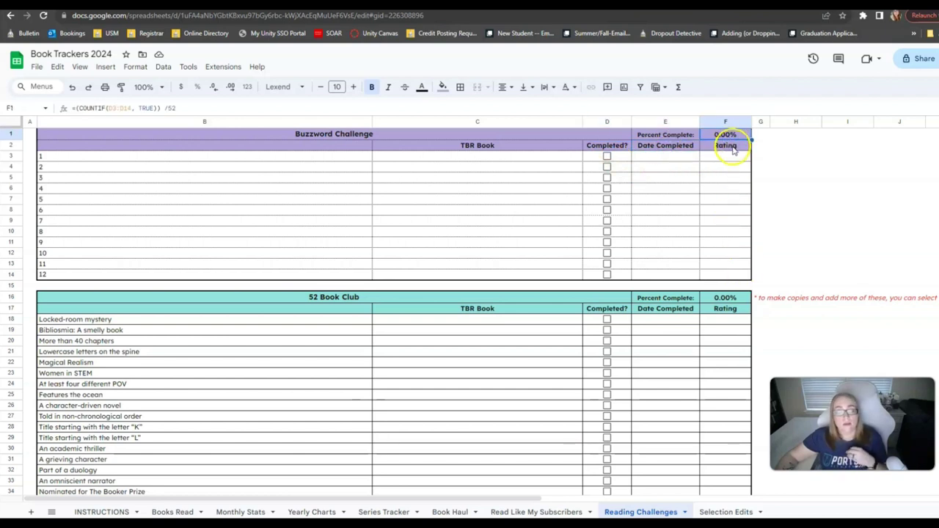
scroll(734, 151, "down", 2)
scroll(742, 169, "down", 3)
scroll(739, 205, "down", 2)
scroll(739, 205, "down", 3)
scroll(708, 220, "down", 7)
scroll(709, 230, "down", 2)
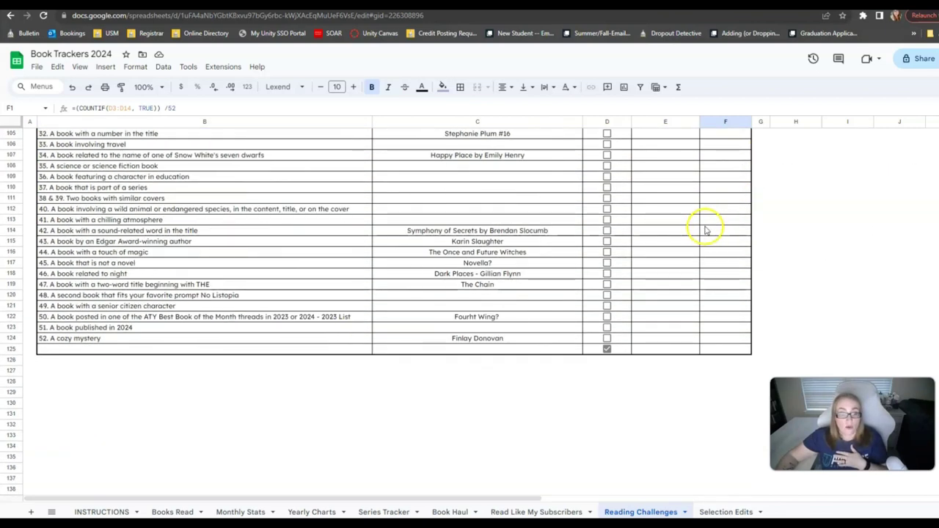
scroll(671, 310, "up", 4)
scroll(646, 294, "up", 17)
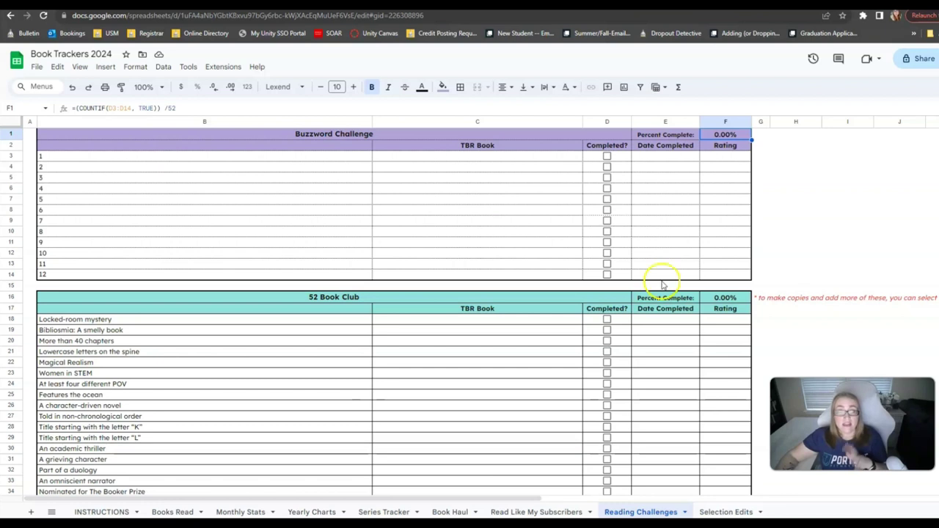